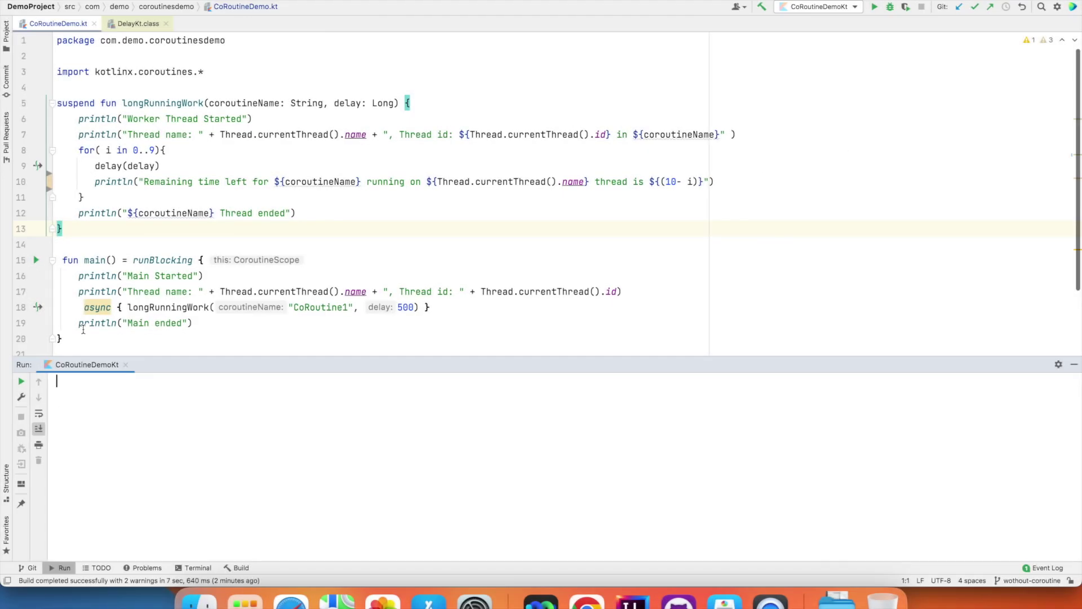
# Step: Highlight the program code, then select the async call on line 18
pyautogui.moveTo(63, 339); pyautogui.dragTo(57, 71)
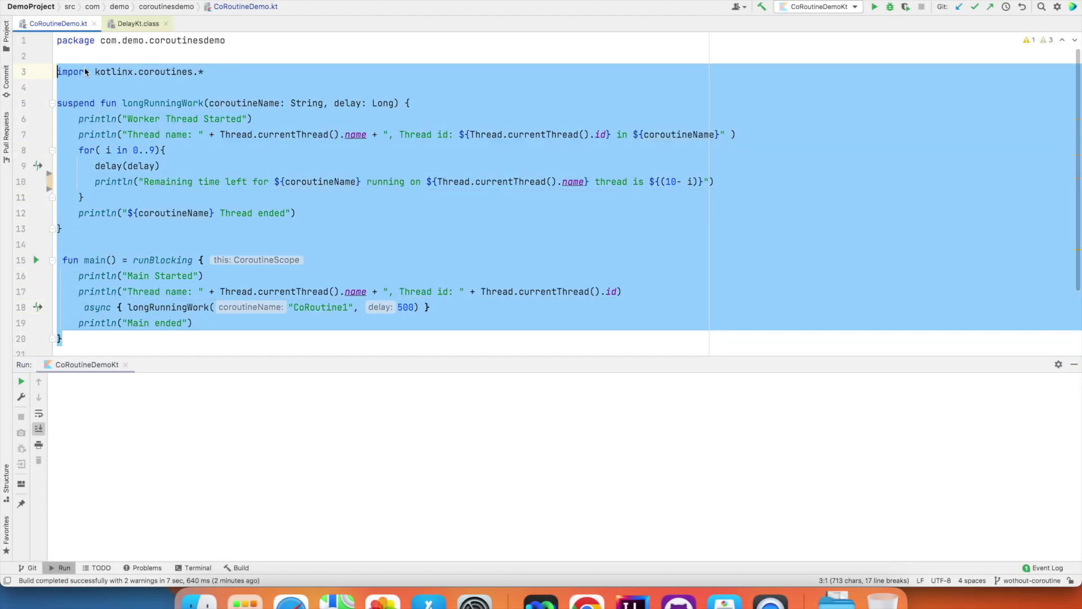
pyautogui.click(316, 209)
pyautogui.click(463, 304)
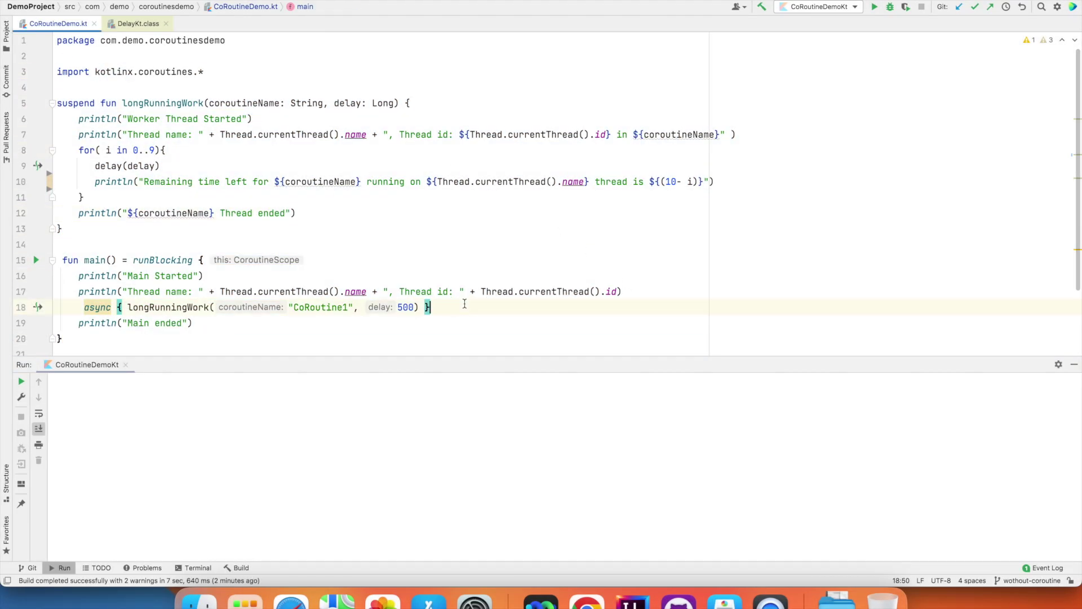
pyautogui.hotkey('shift', 'Home')
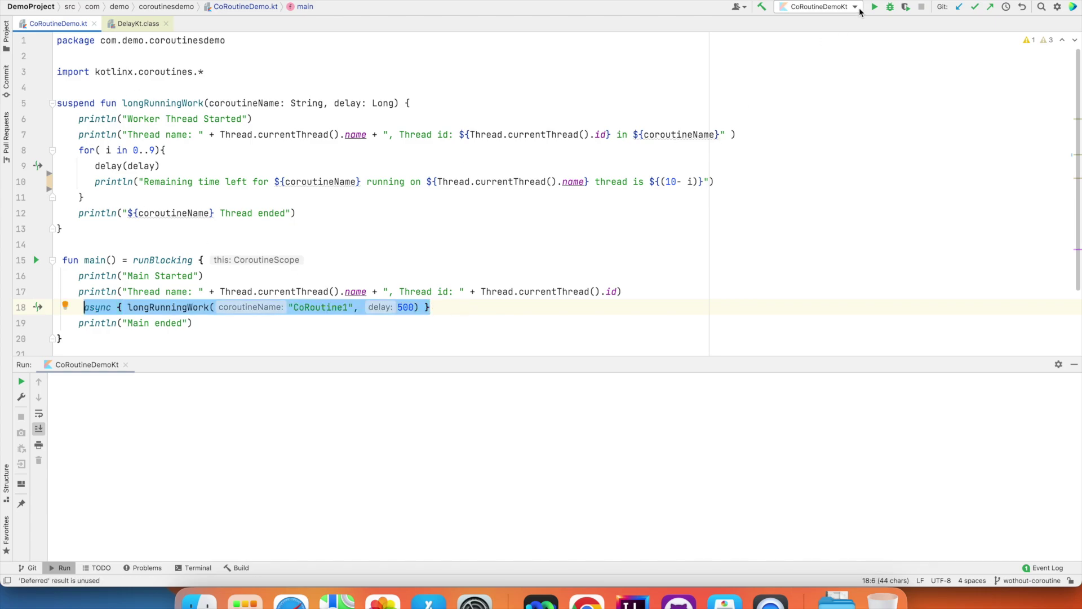
# Step: Run the demo and highlight 'Main ended', the main-thread lines and 'Thread ended' in the output
pyautogui.click(877, 7)
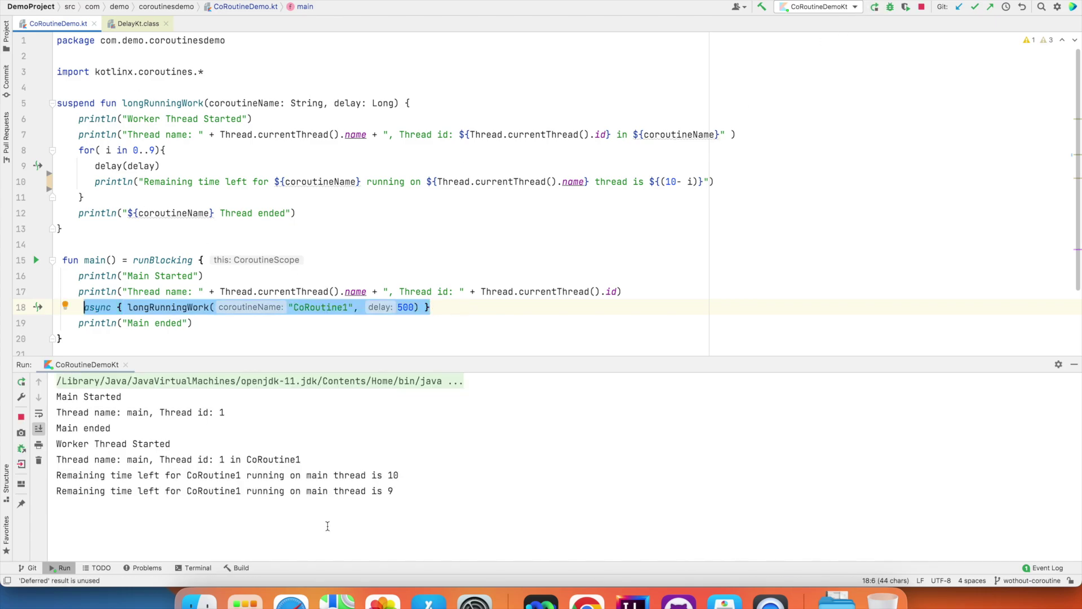
pyautogui.doubleClick(83, 412)
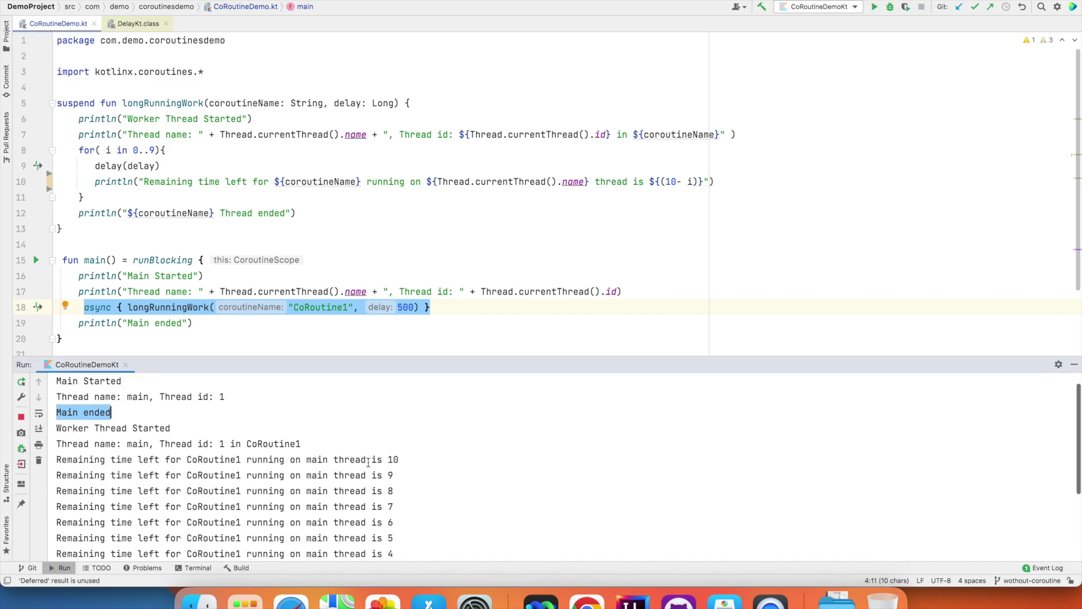
pyautogui.moveTo(366, 459)
pyautogui.mouseDown()
pyautogui.moveTo(288, 459)
pyautogui.moveTo(364, 476)
pyautogui.moveTo(367, 491)
pyautogui.mouseUp()
pyautogui.scroll(-5, 372, 491)
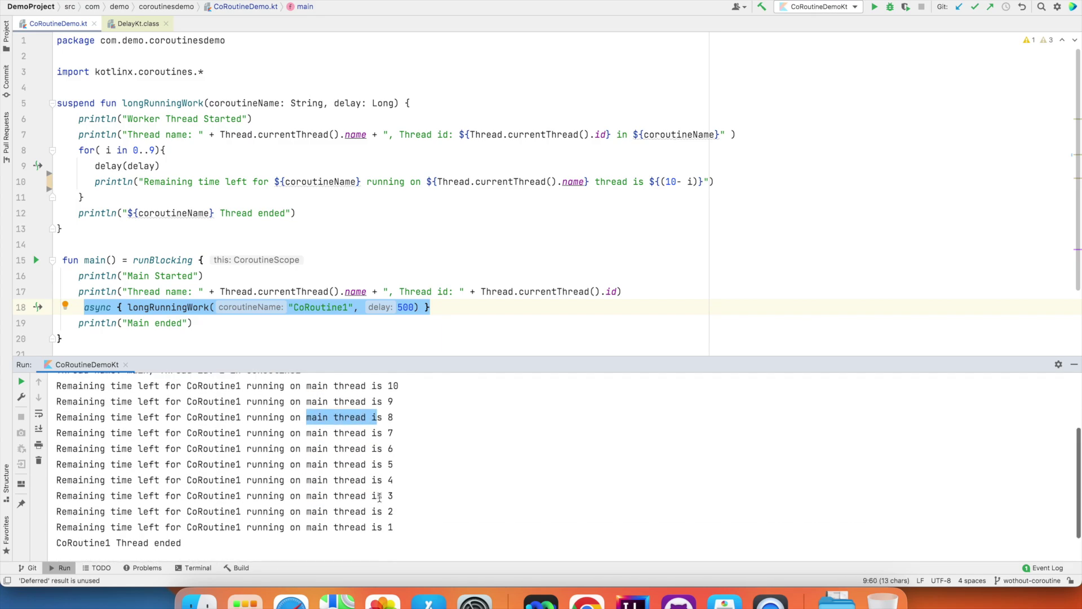
pyautogui.click(379, 516)
pyautogui.moveTo(203, 506); pyautogui.dragTo(54, 459)
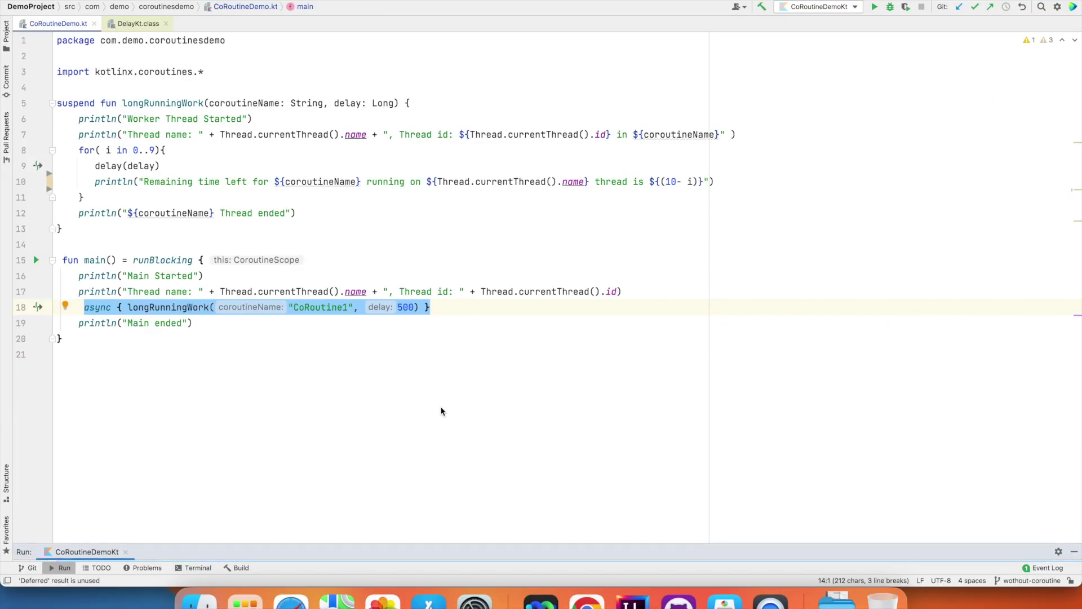
# Step: Select the line 10 println, then reopen and enlarge the Run output panel
pyautogui.click(93, 181)
pyautogui.moveTo(93, 182); pyautogui.dragTo(715, 181)
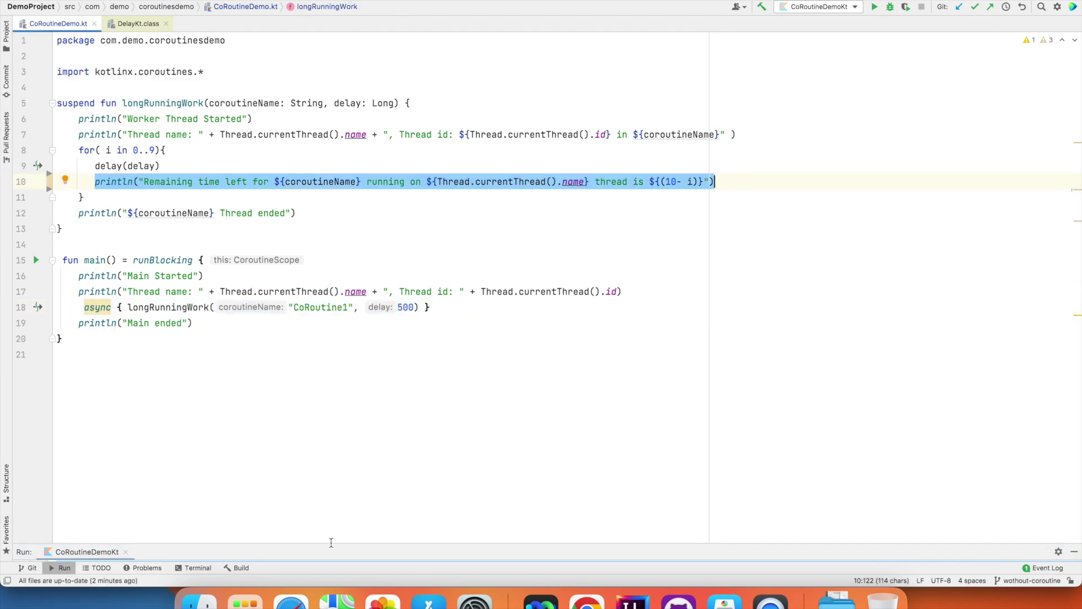
pyautogui.hotkey('alt', '4')
pyautogui.moveTo(402, 372); pyautogui.dragTo(401, 317)
pyautogui.moveTo(307, 349); pyautogui.dragTo(370, 349)
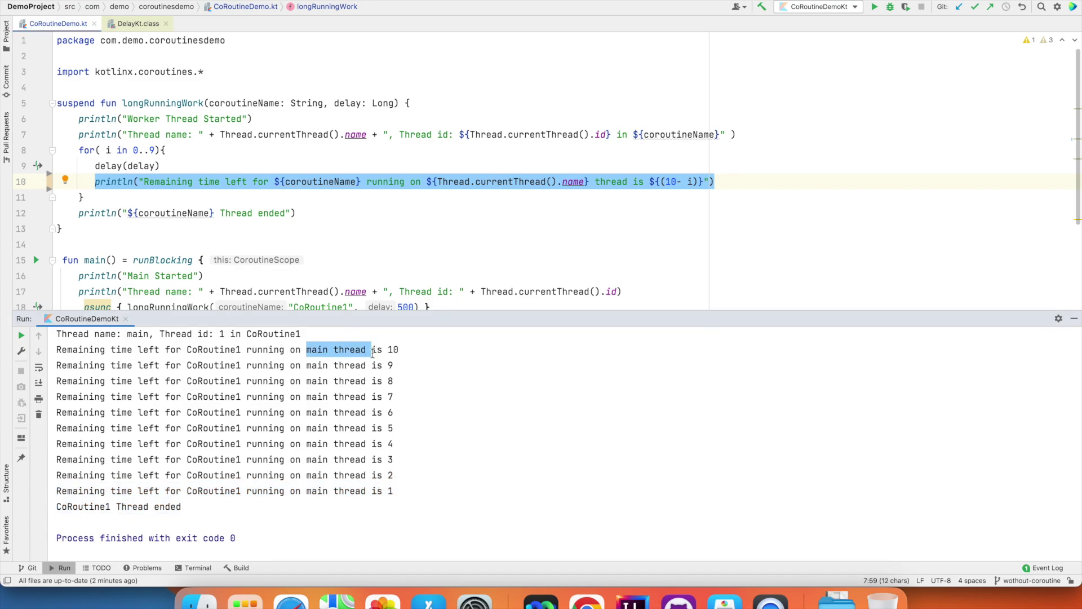
pyautogui.tripleClick(97, 181)
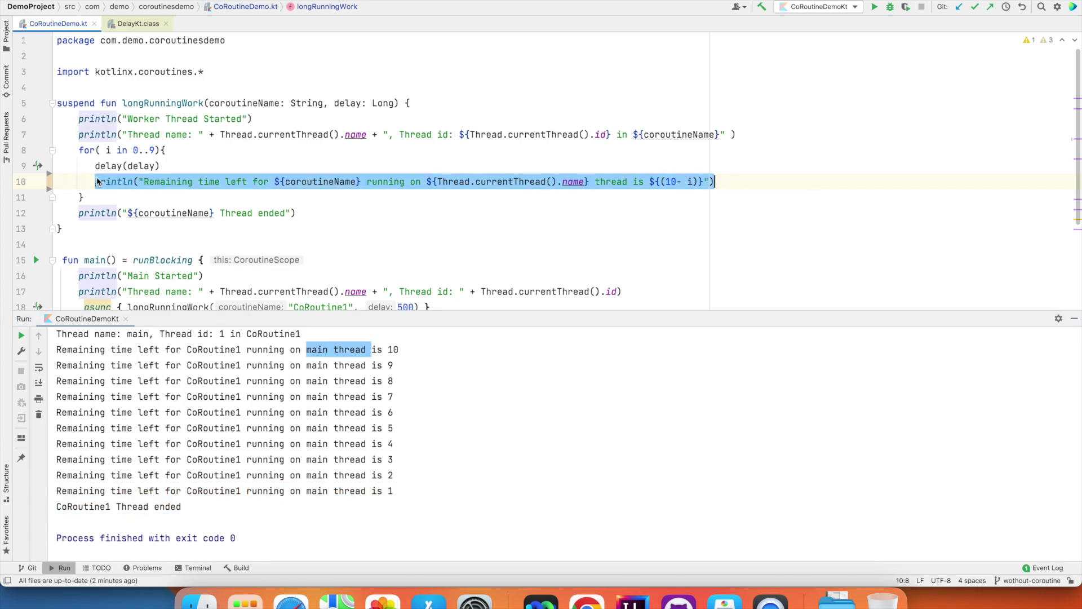
# Step: Add a withContext(Dispatchers.Default) { } block below delay(delay)
pyautogui.click(190, 166)
pyautogui.press('Return')
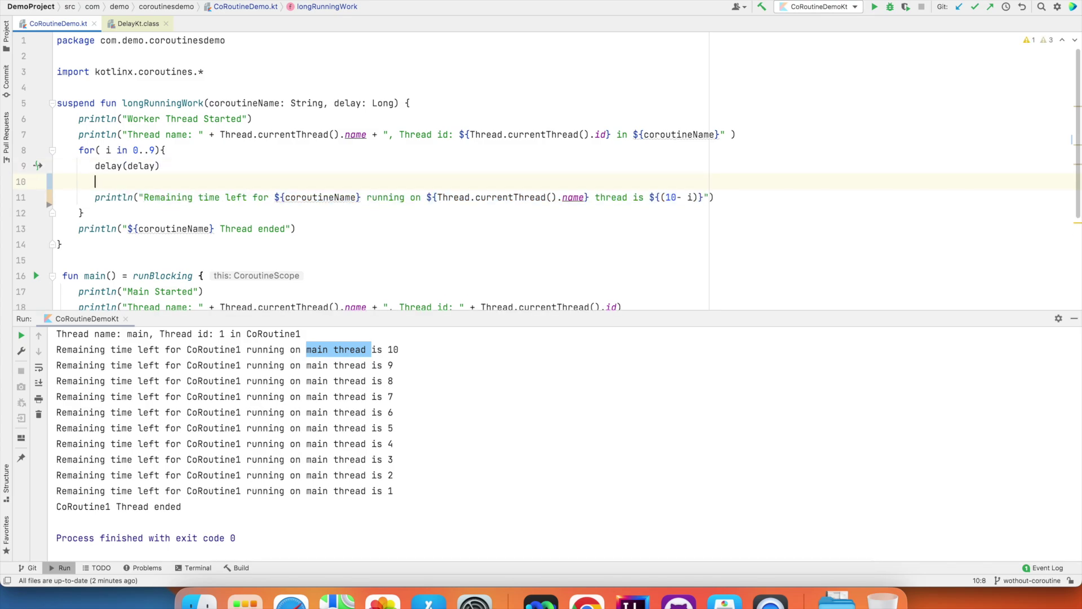
pyautogui.write('withContext(')
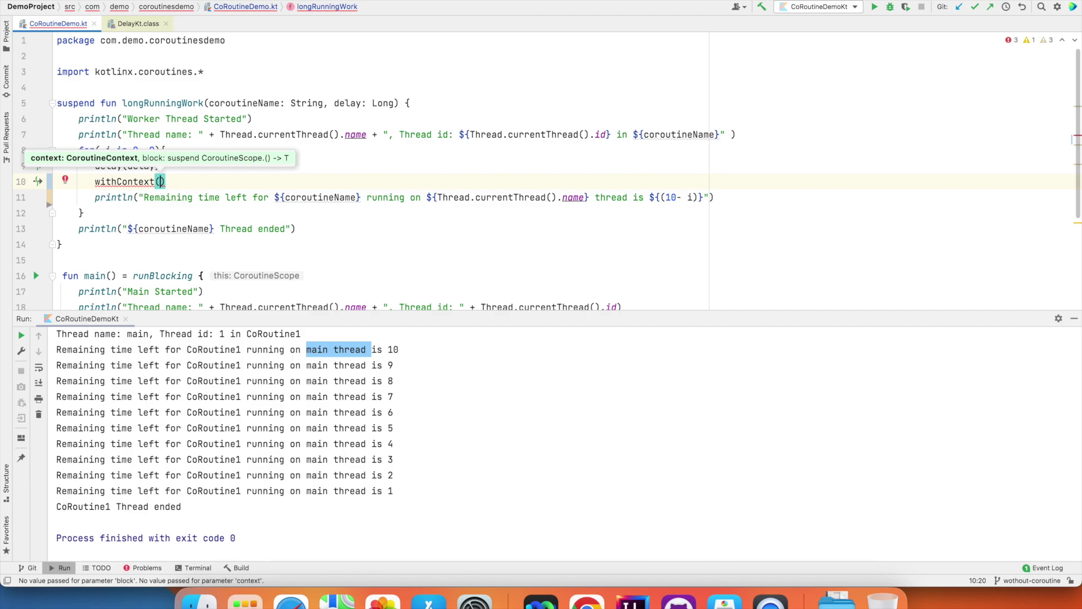
pyautogui.write('Co')
pyautogui.press('Down')
pyautogui.press('Down')
pyautogui.press('Down')
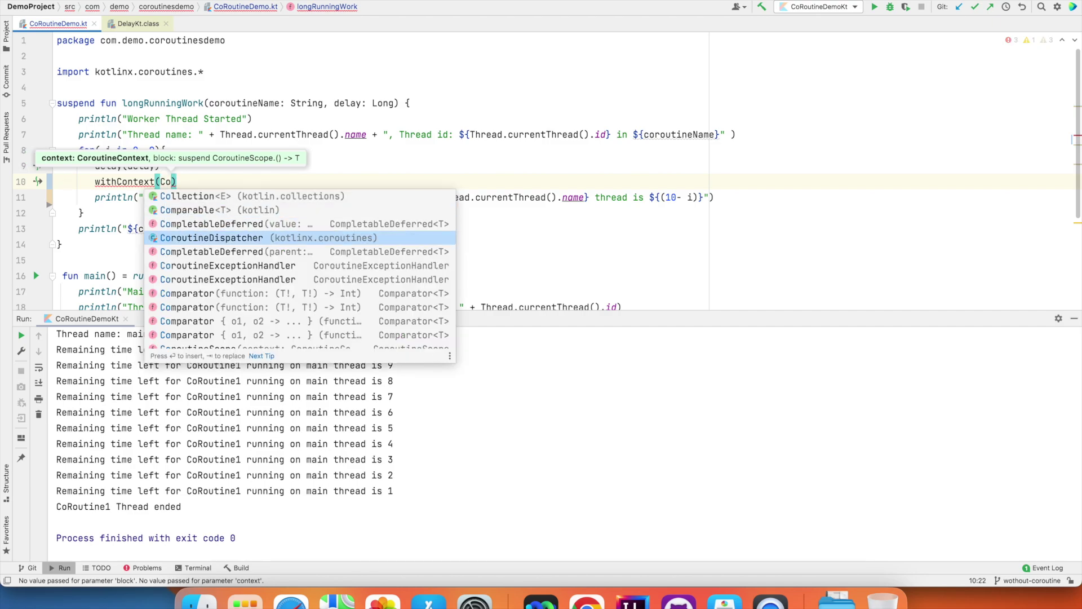
pyautogui.press('BackSpace')
pyautogui.press('BackSpace')
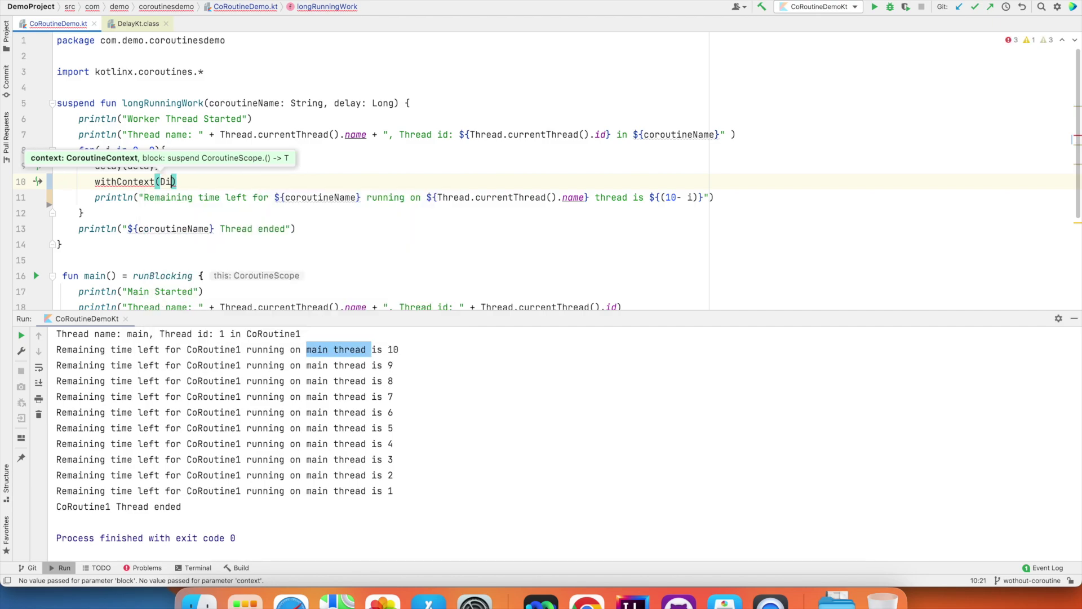
pyautogui.write('Di')
pyautogui.press('Return')
pyautogui.write('.')
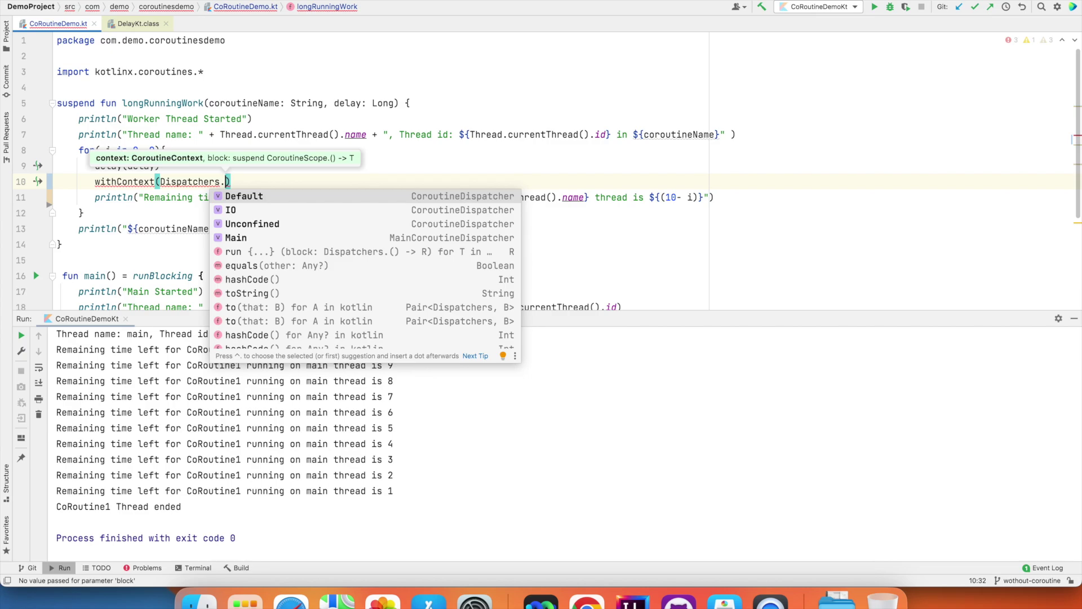
pyautogui.press('Return')
pyautogui.press('End')
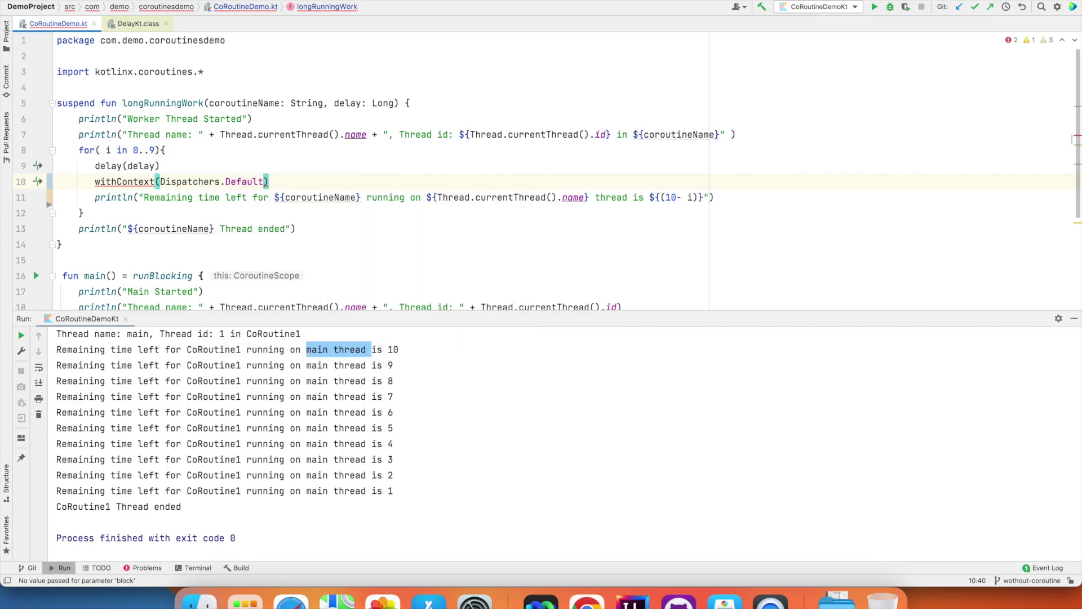
pyautogui.write('{')
pyautogui.press('Return')
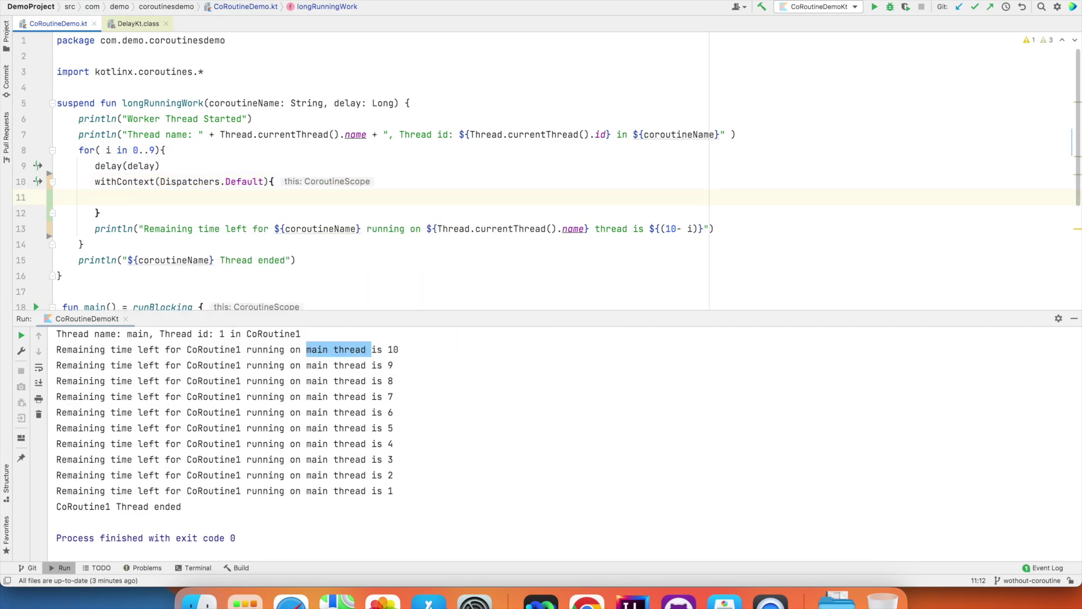
# Step: Move the countdown println into the withContext block and delete the leftover empty line
pyautogui.click(96, 229)
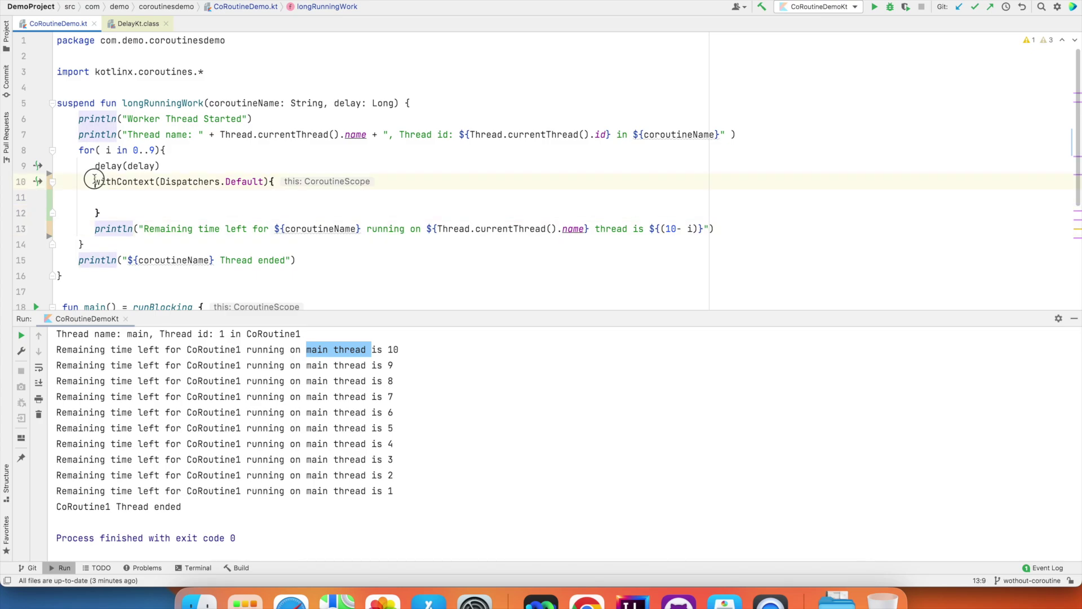
pyautogui.moveTo(94, 181)
pyautogui.mouseDown()
pyautogui.moveTo(106, 212)
pyautogui.moveTo(715, 229)
pyautogui.mouseUp()
pyautogui.click(94, 228)
pyautogui.hotkey('ctrl', 'x')
pyautogui.press('Up')
pyautogui.press('Up')
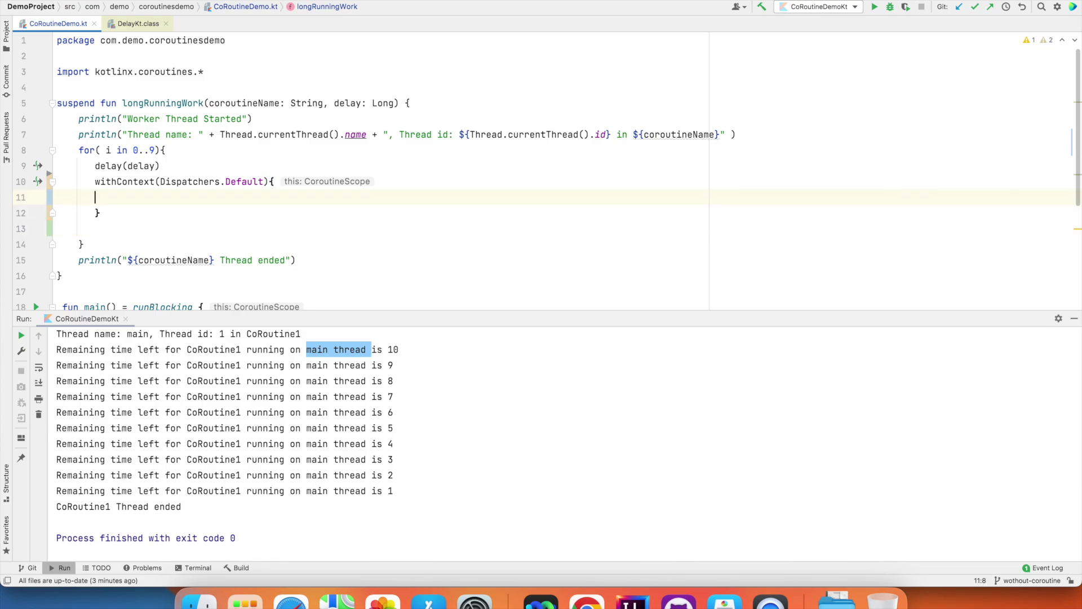
pyautogui.hotkey('ctrl', 'v')
pyautogui.press('Down')
pyautogui.press('Down')
pyautogui.press('BackSpace')
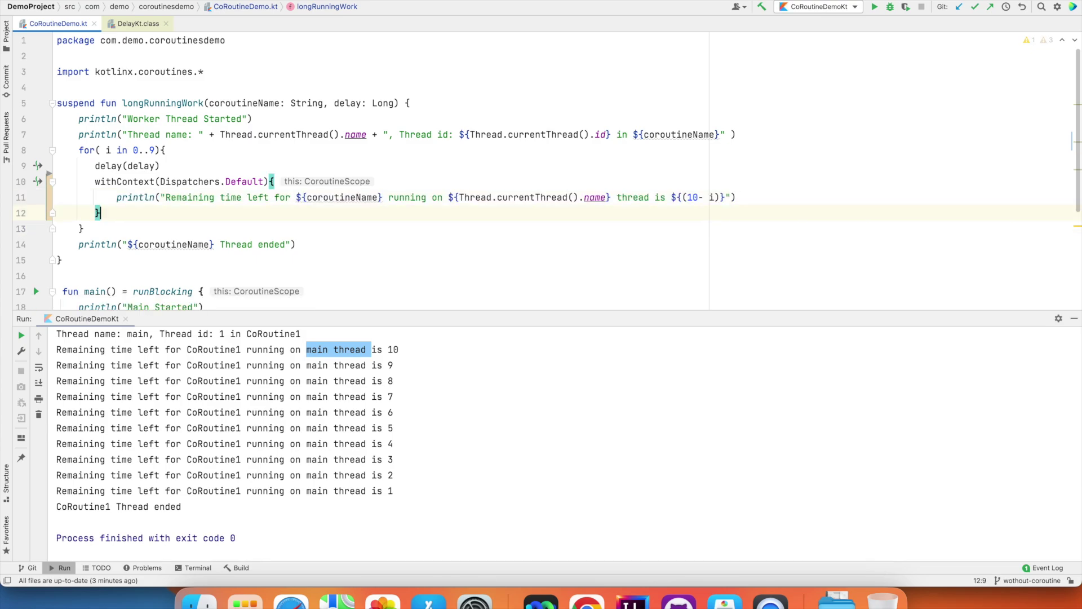
pyautogui.click(315, 186)
# Step: Highlight 'main' in the old countdown lines of the console output
pyautogui.rightClick(111, 375)
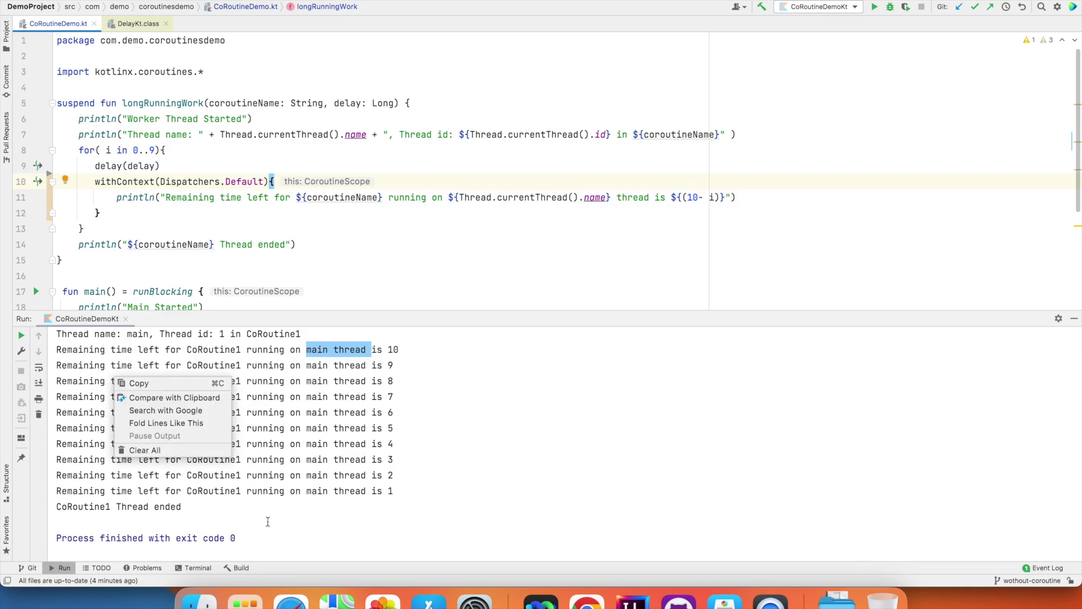
pyautogui.click(267, 520)
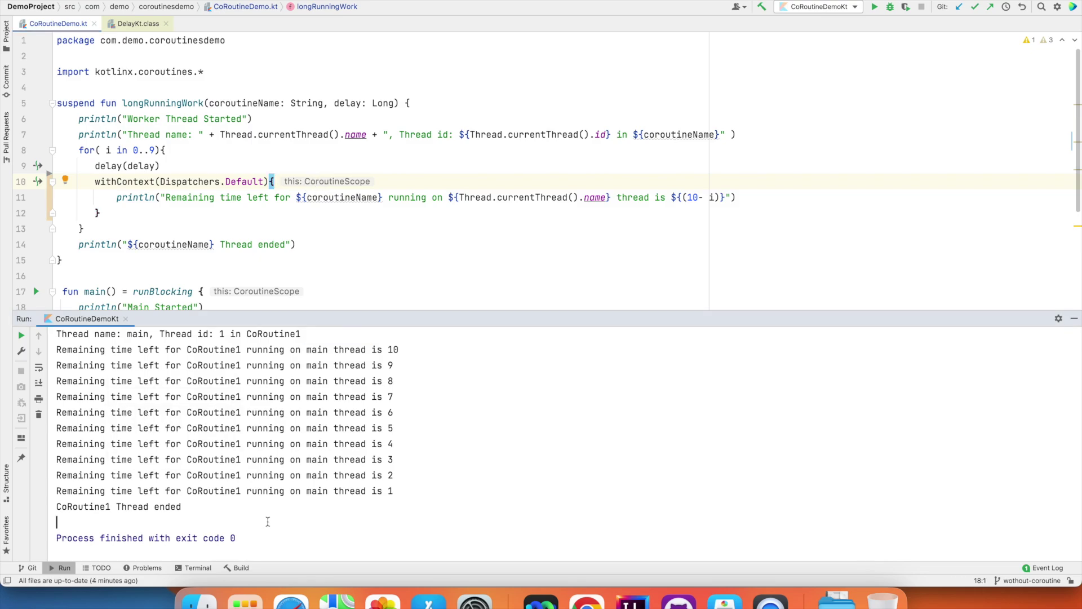
pyautogui.click(306, 349)
pyautogui.moveTo(306, 349); pyautogui.dragTo(367, 349)
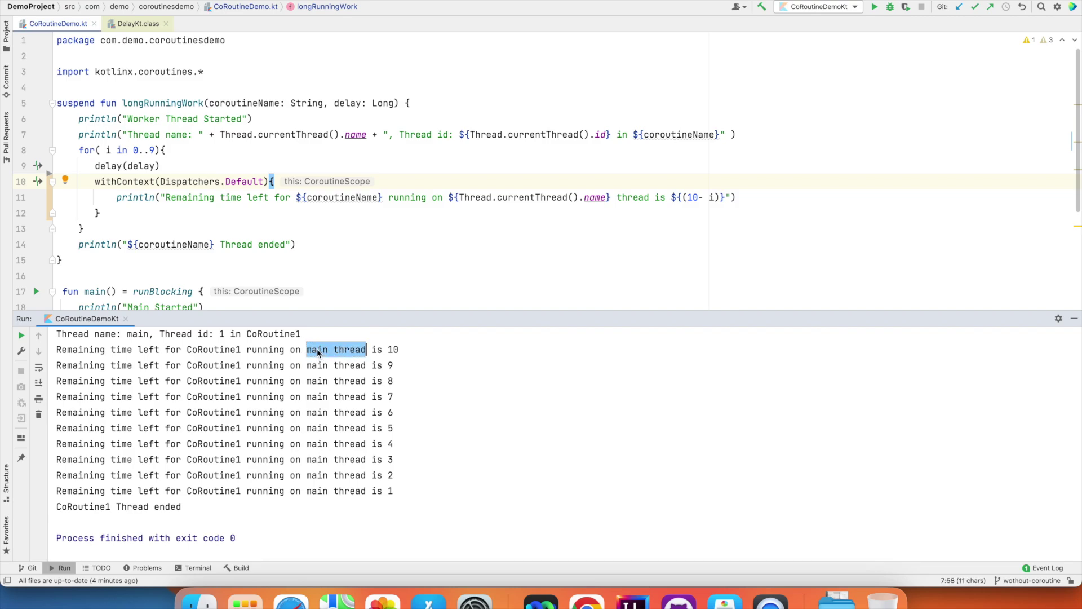
pyautogui.doubleClick(318, 349)
pyautogui.doubleClick(317, 381)
pyautogui.click(380, 276)
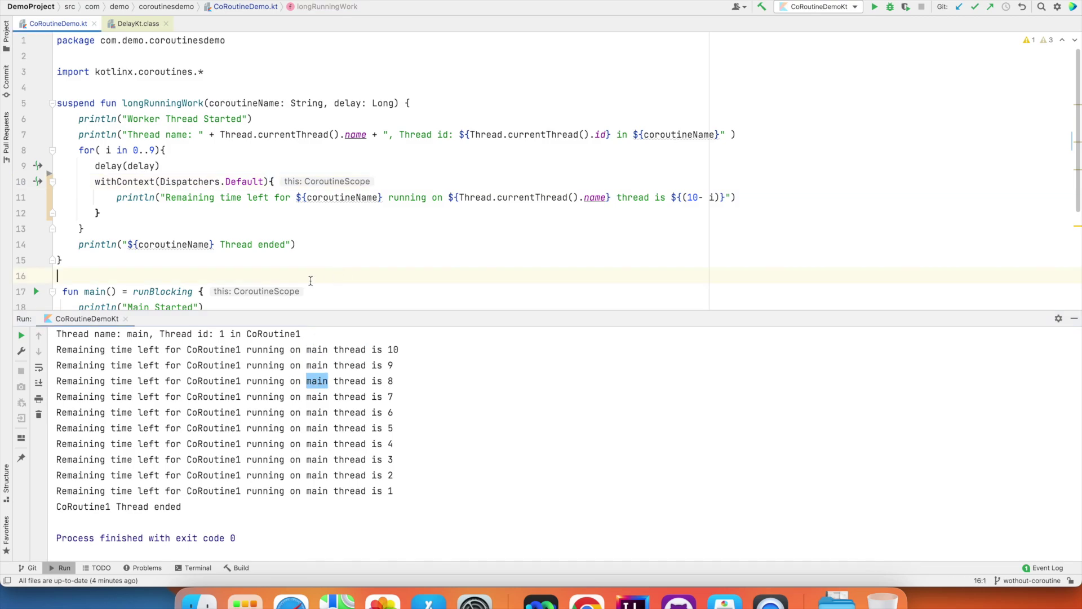
# Step: Clear all console output, rerun the demo, and highlight the DefaultDispatcher-worker thread names
pyautogui.rightClick(269, 474)
pyautogui.click(297, 543)
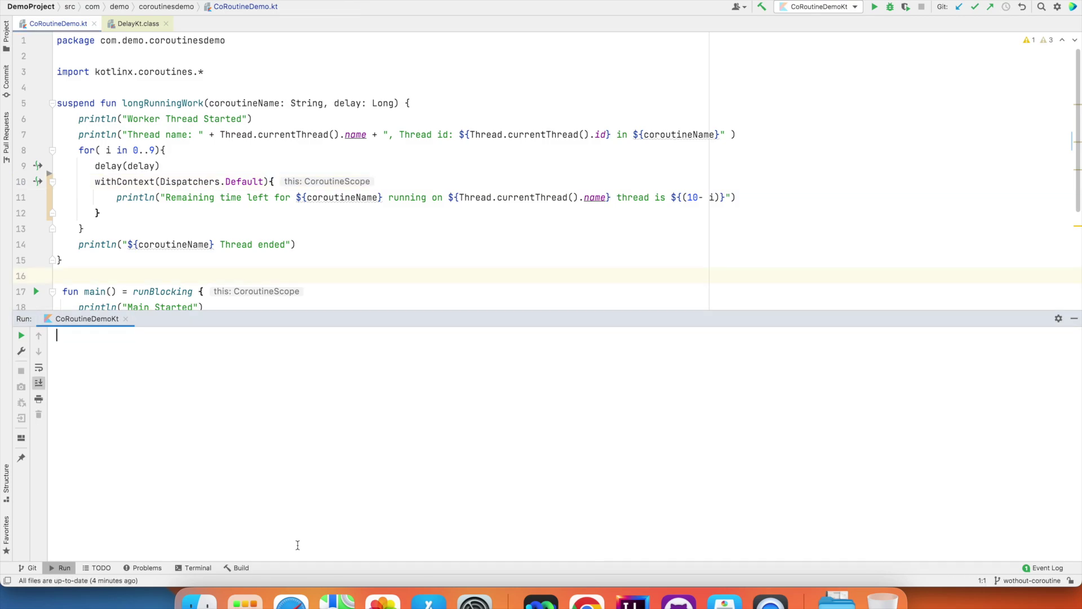
pyautogui.click(874, 7)
pyautogui.moveTo(307, 428); pyautogui.dragTo(461, 428)
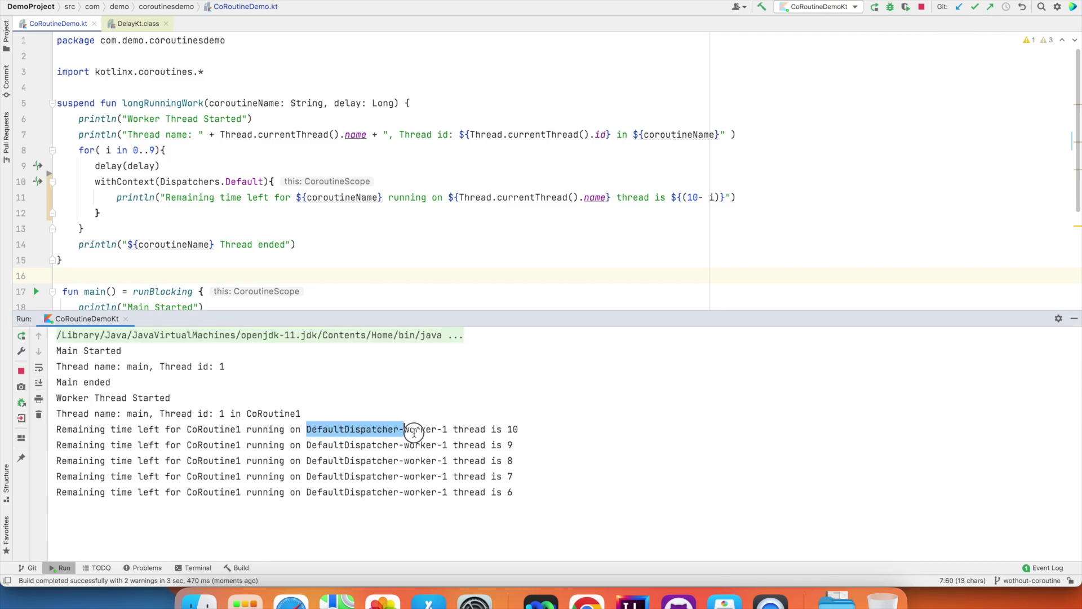
pyautogui.click(307, 448)
pyautogui.moveTo(306, 445); pyautogui.dragTo(455, 445)
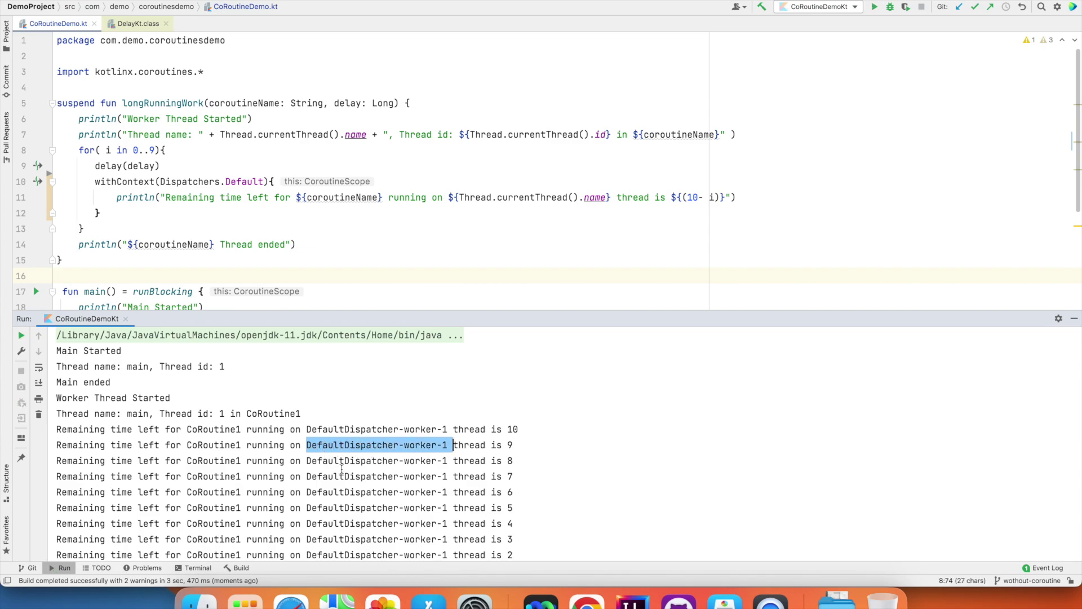
pyautogui.click(308, 462)
pyautogui.moveTo(306, 461); pyautogui.dragTo(448, 461)
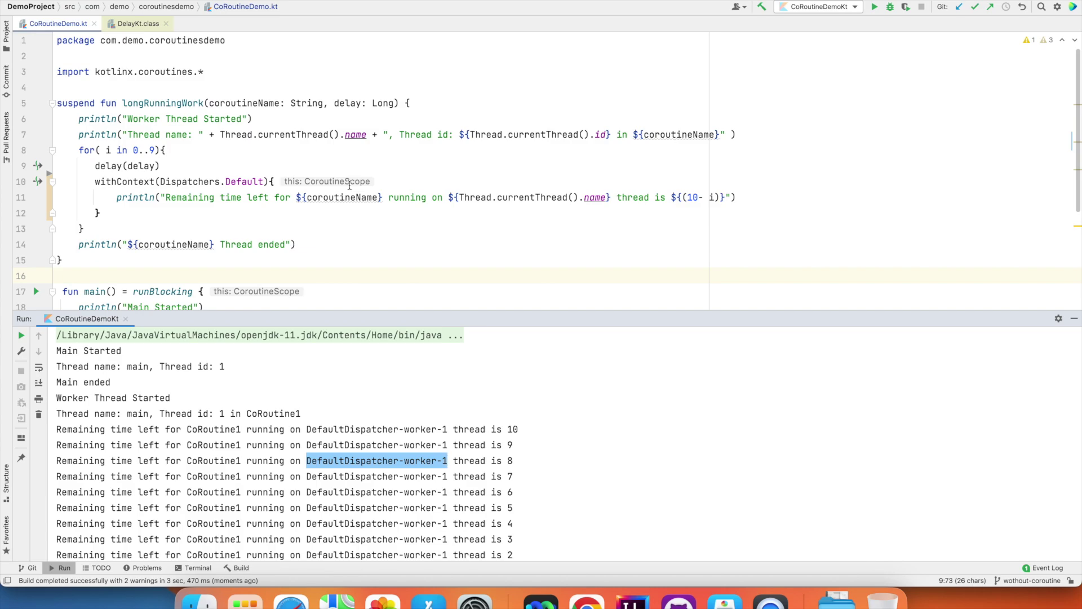
pyautogui.moveTo(301, 414); pyautogui.dragTo(57, 414)
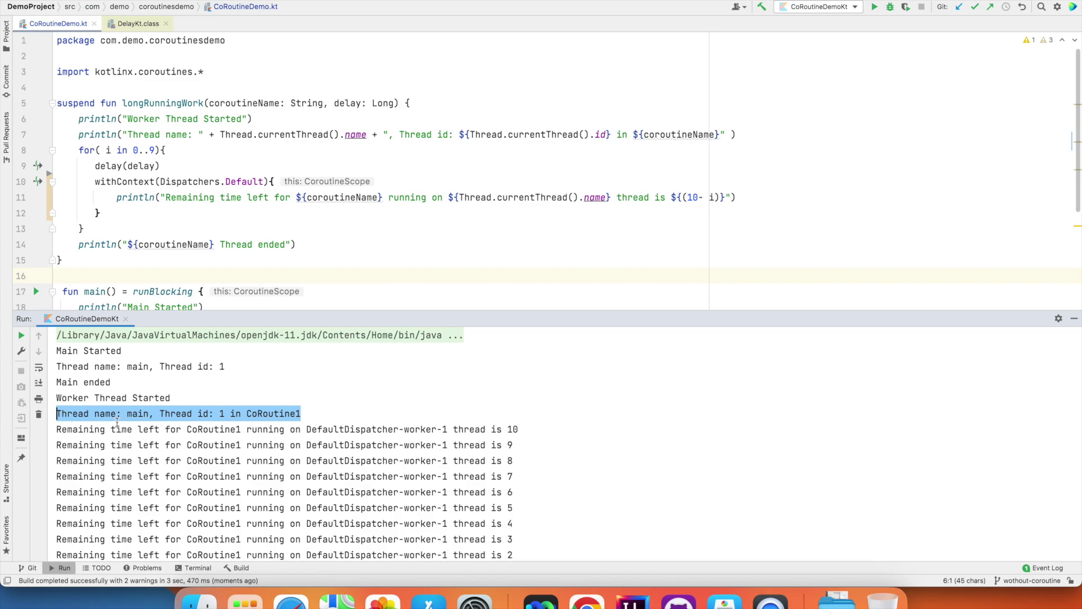
pyautogui.moveTo(95, 180); pyautogui.dragTo(100, 212)
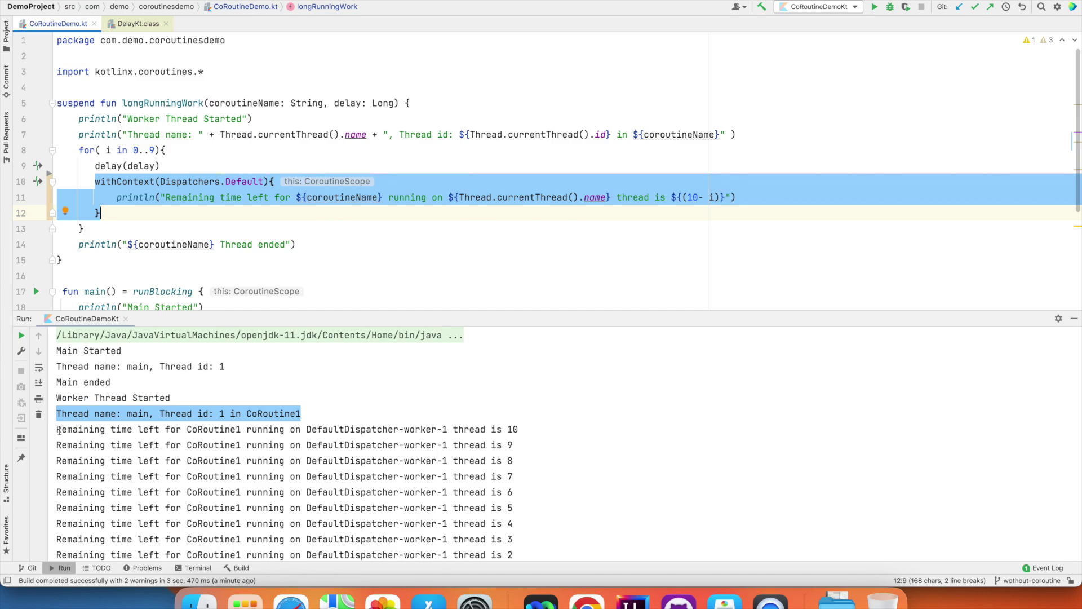
pyautogui.moveTo(56, 429)
pyautogui.mouseDown()
pyautogui.moveTo(477, 496)
pyautogui.moveTo(102, 541)
pyautogui.mouseUp()
pyautogui.click(56, 538)
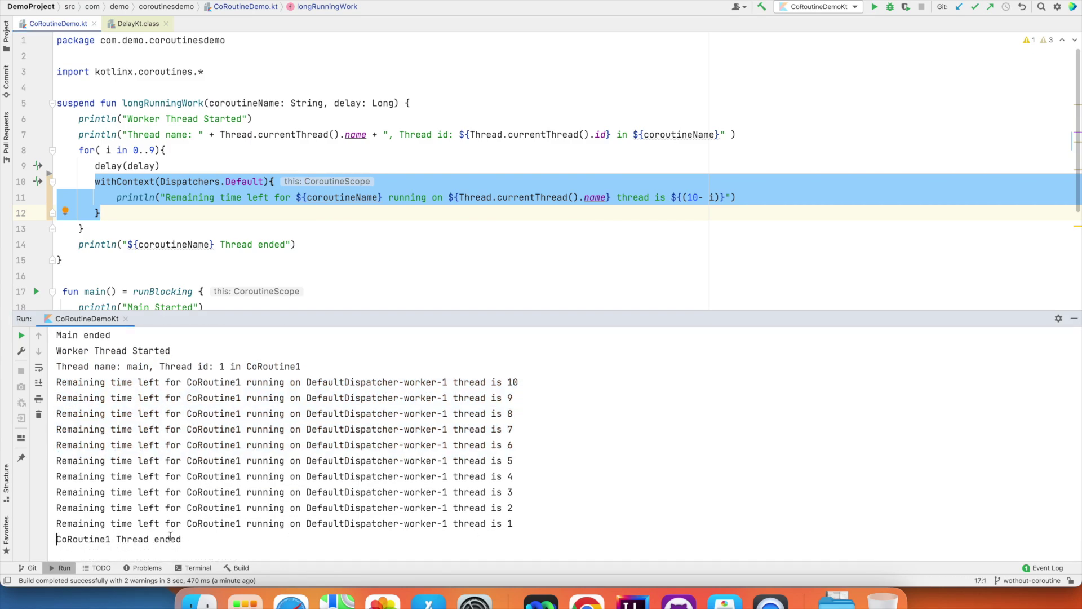
pyautogui.moveTo(181, 539); pyautogui.dragTo(57, 538)
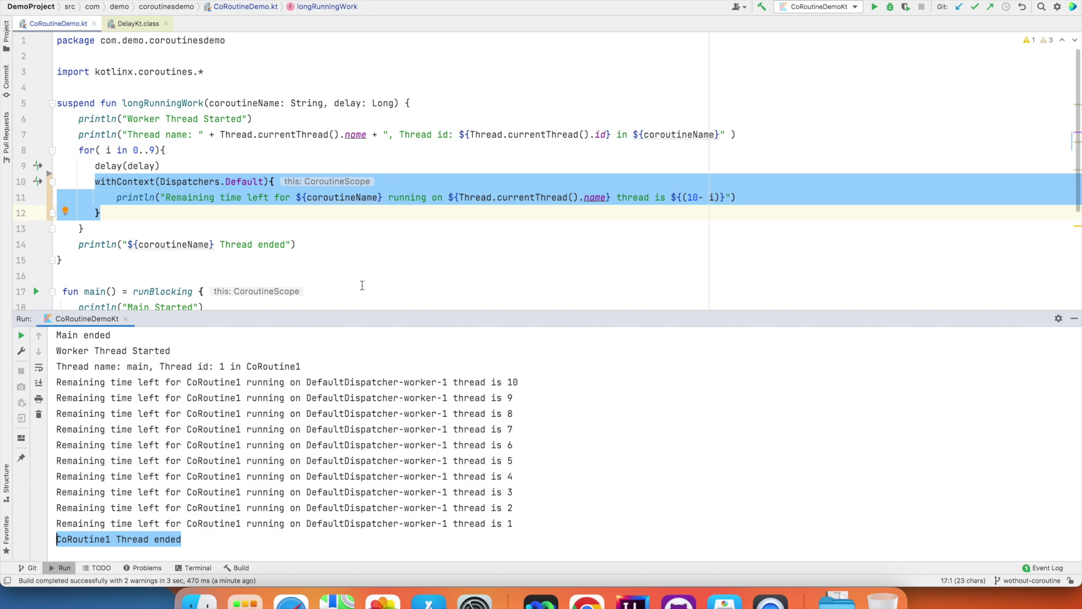
# Step: Replace Dispatchers.Default with Dispatchers.IO in the withContext call
pyautogui.doubleClick(246, 182)
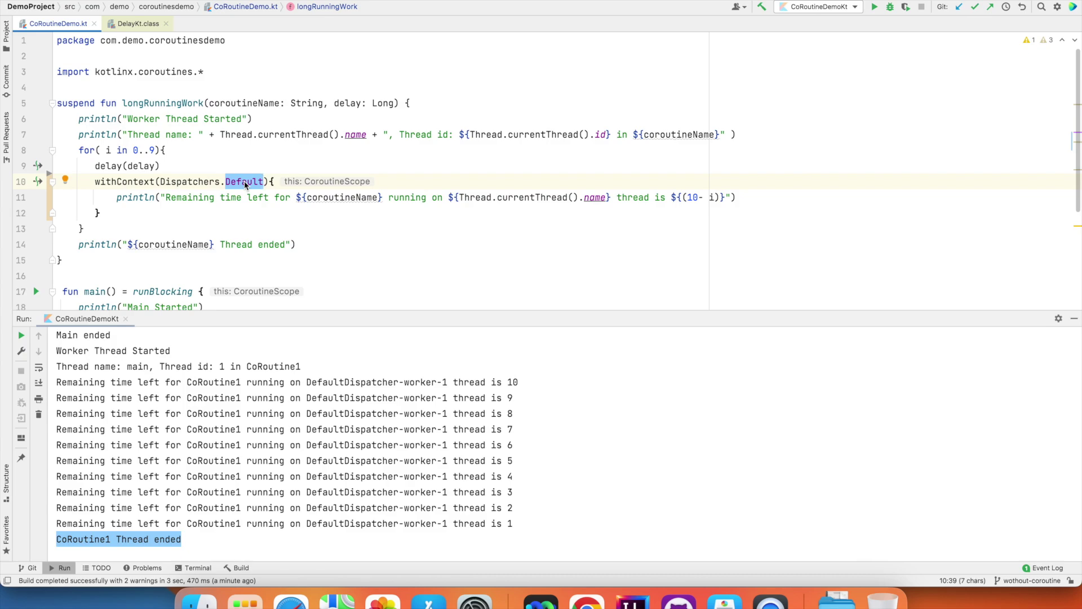
pyautogui.press('BackSpace')
pyautogui.hotkey('ctrl', 'space')
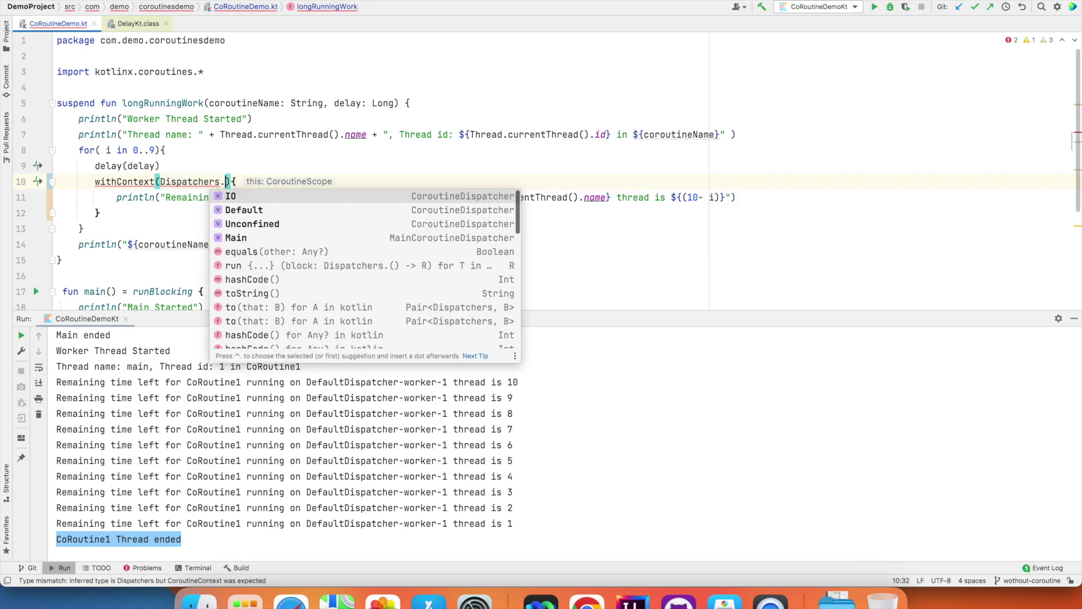
pyautogui.press('Down')
pyautogui.press('Down')
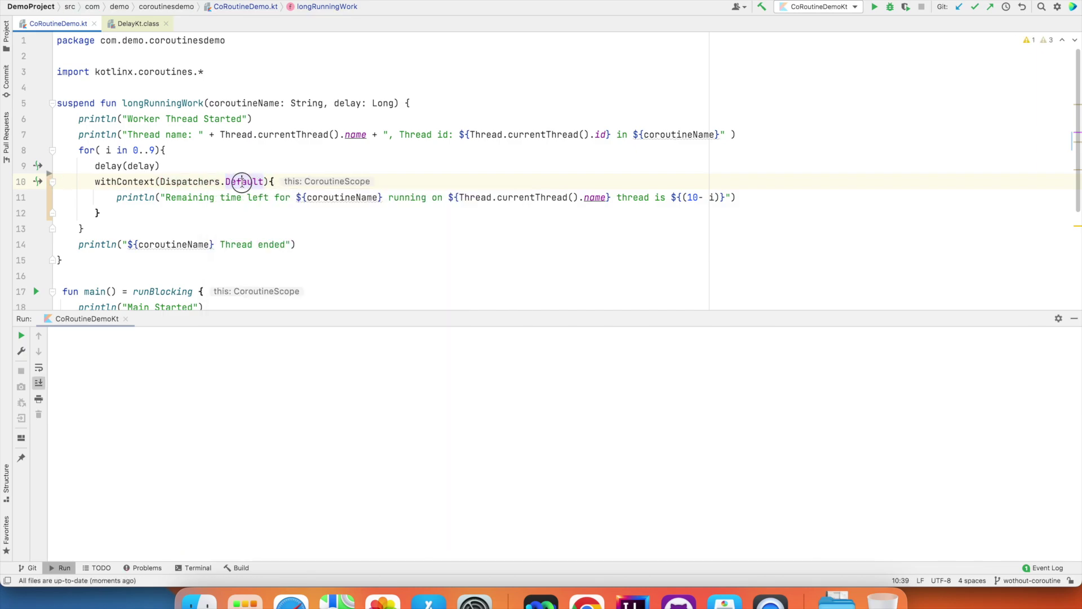
pyautogui.doubleClick(243, 181)
pyautogui.press('BackSpace')
pyautogui.hotkey('ctrl', 'space')
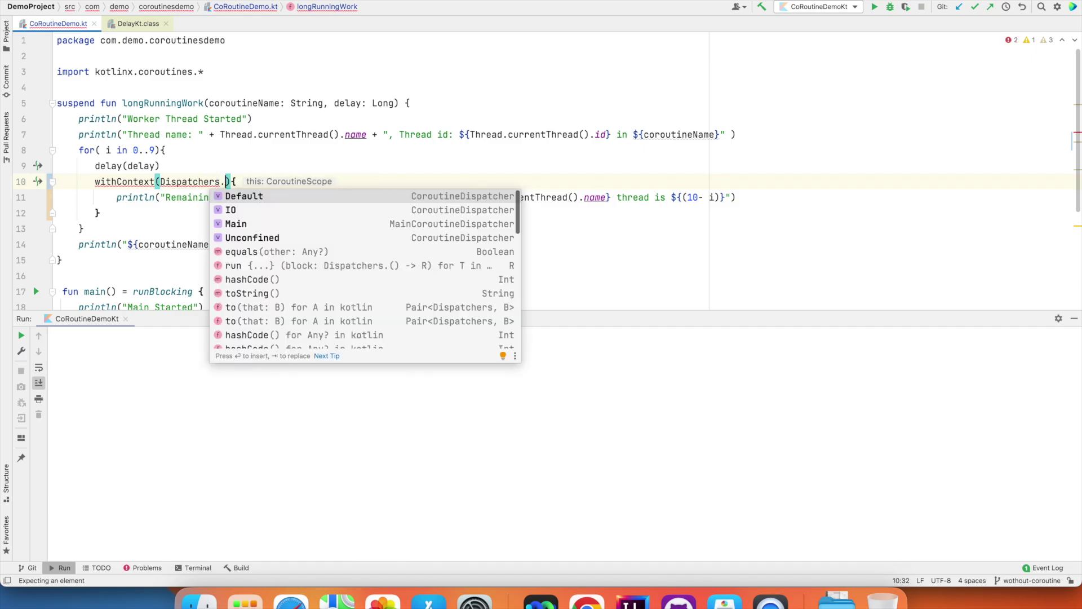
pyautogui.press('Down')
pyautogui.press('Return')
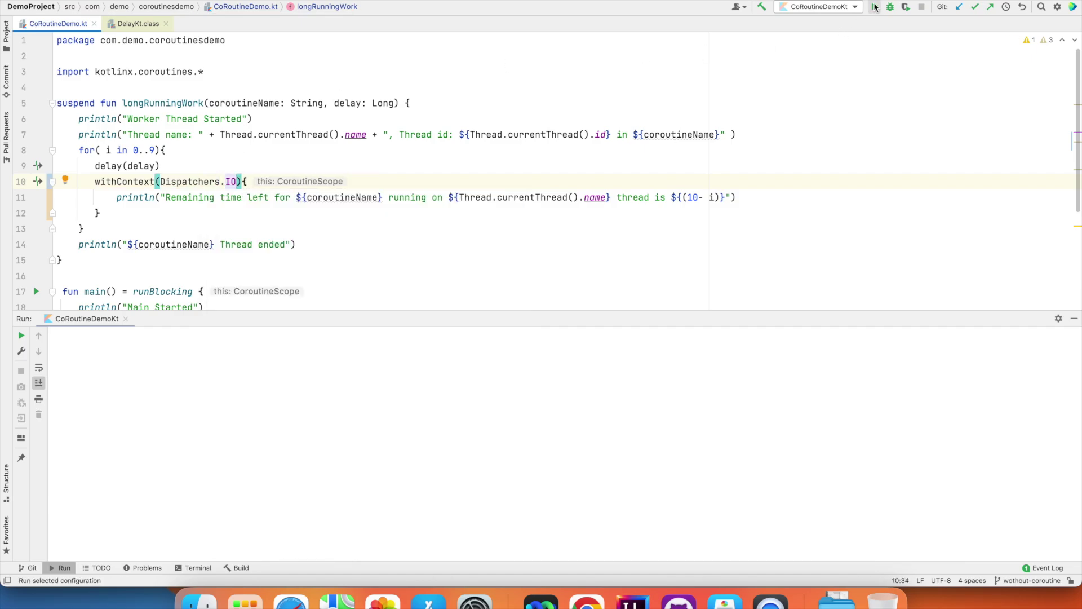
# Step: Rerun the program, highlight the worker thread names in the output, and select IO
pyautogui.click(875, 7)
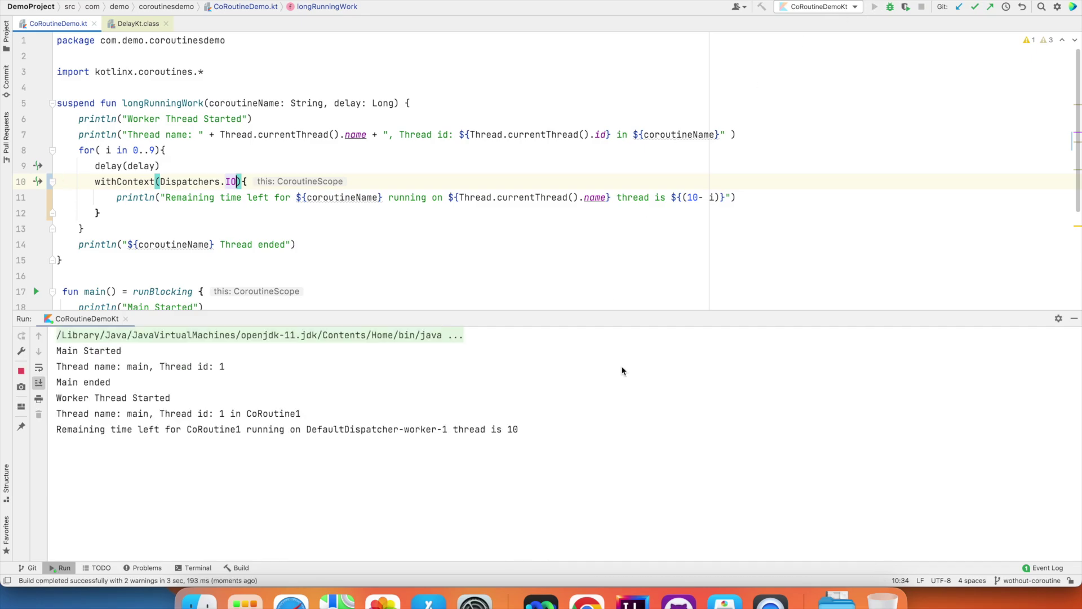
pyautogui.moveTo(307, 429); pyautogui.dragTo(449, 430)
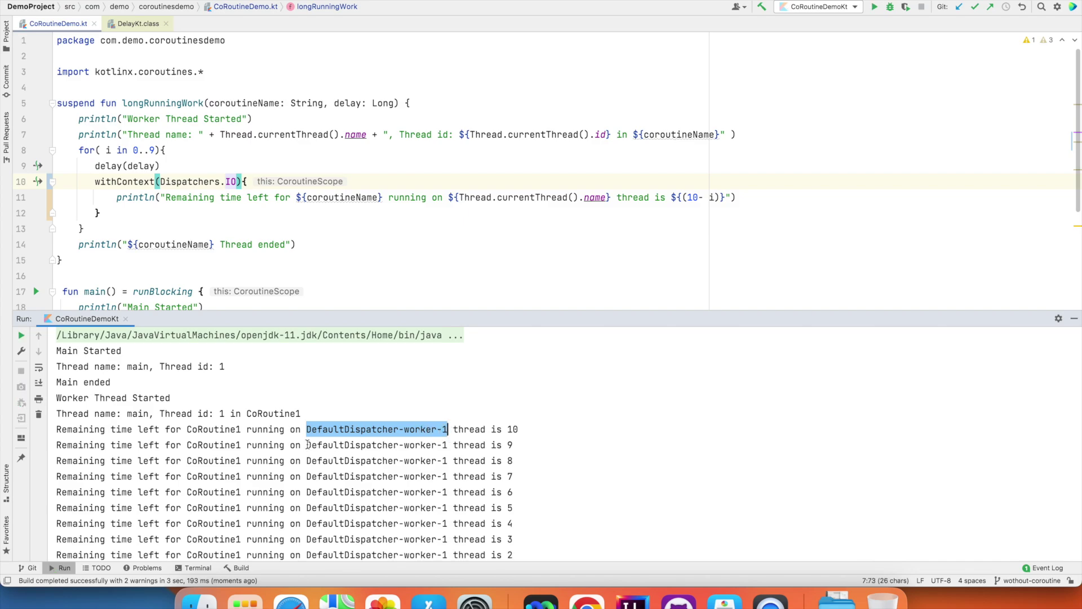
pyautogui.moveTo(306, 444); pyautogui.dragTo(449, 445)
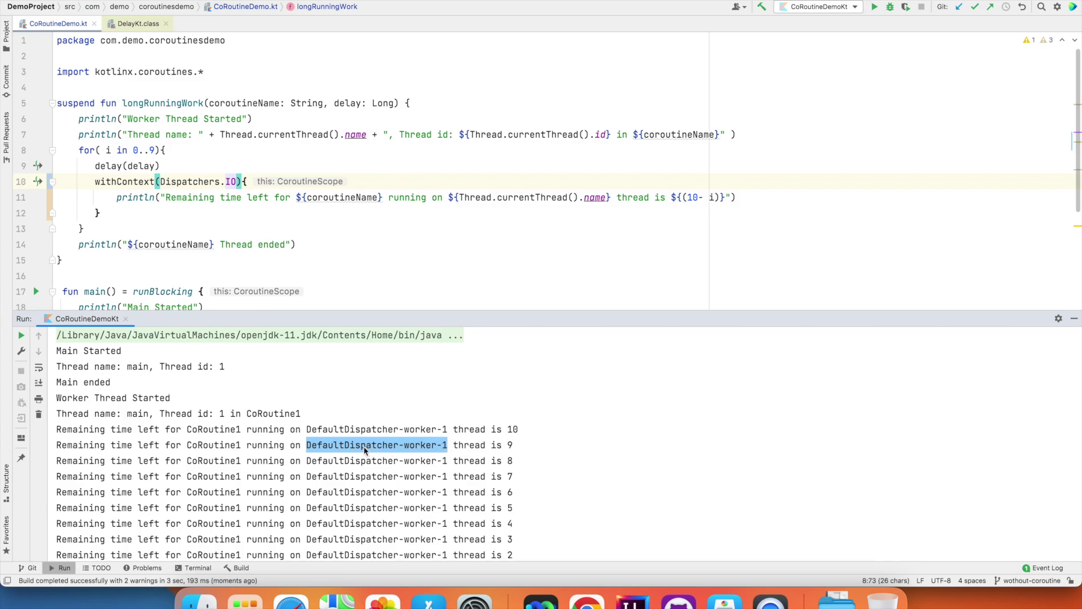
pyautogui.click(434, 447)
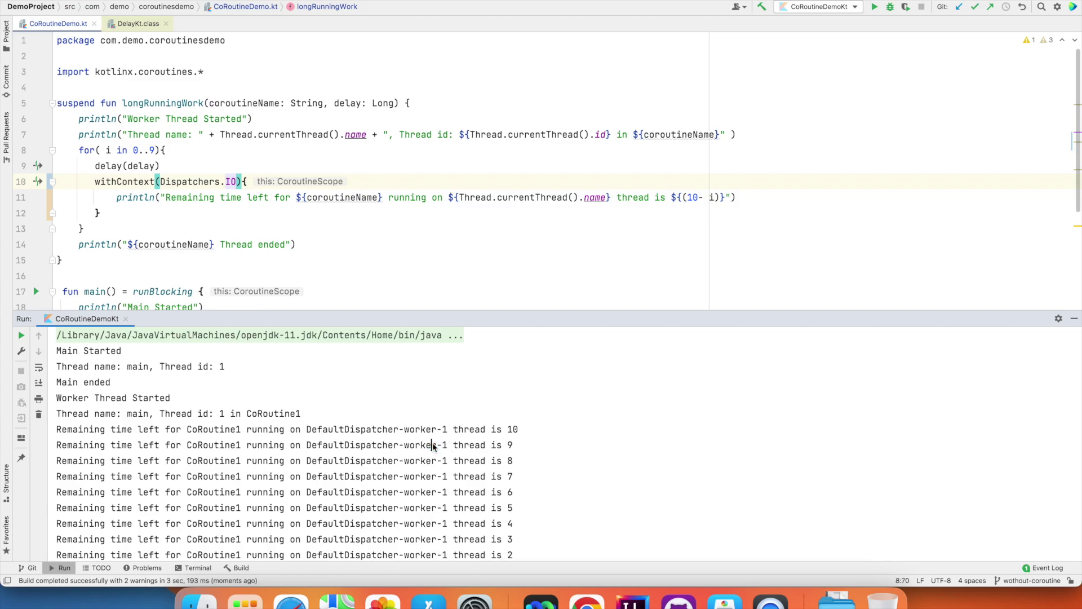
pyautogui.moveTo(306, 445); pyautogui.dragTo(448, 446)
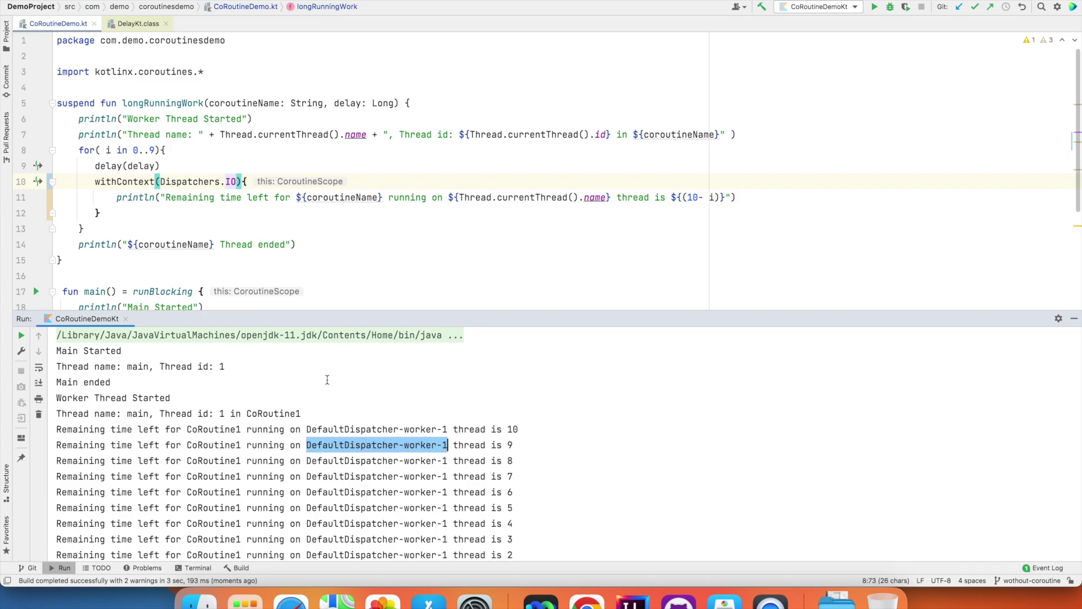
pyautogui.doubleClick(230, 182)
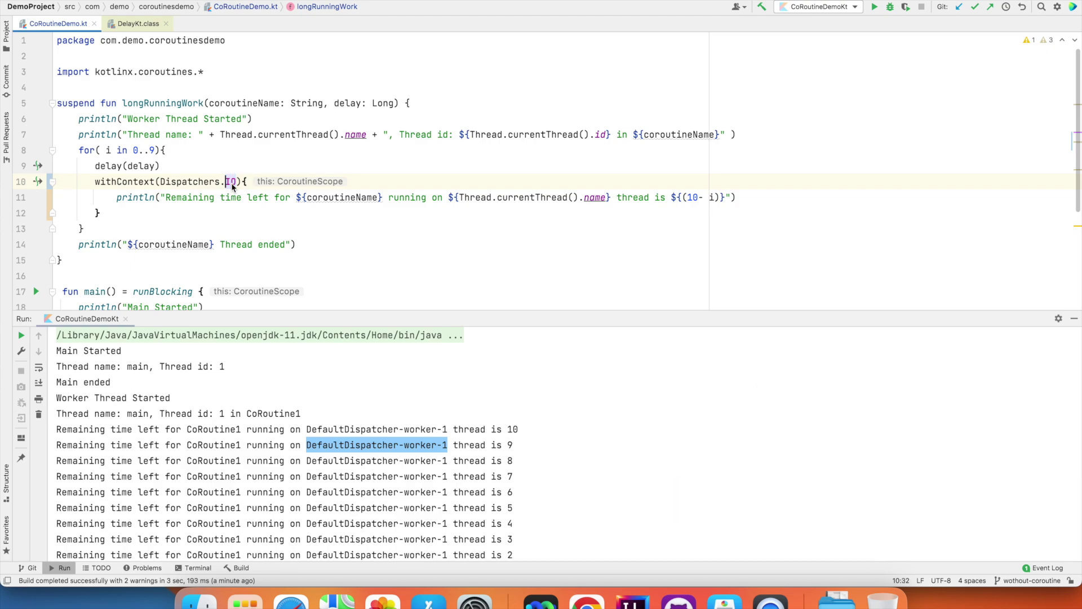
pyautogui.press('BackSpace')
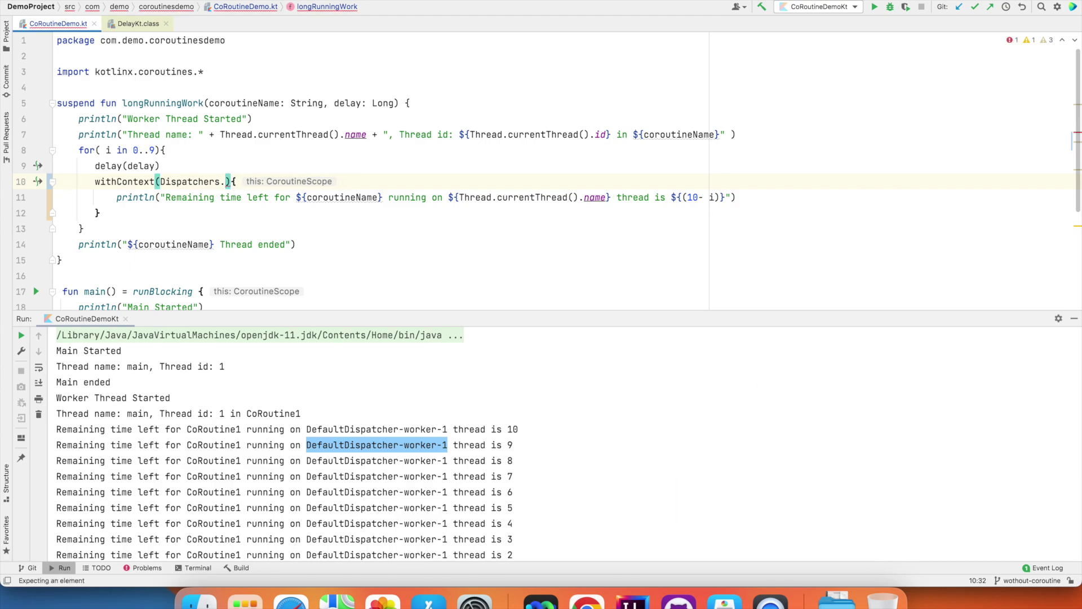
pyautogui.hotkey('ctrl', 'space')
pyautogui.write('U')
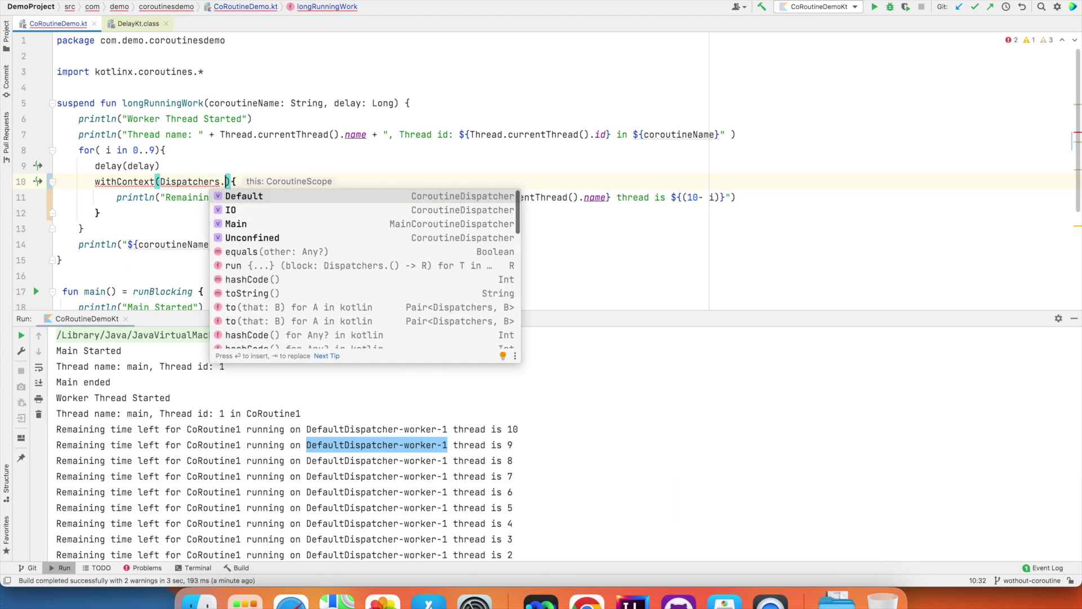
pyautogui.write('Unconfined')
pyautogui.press('Return')
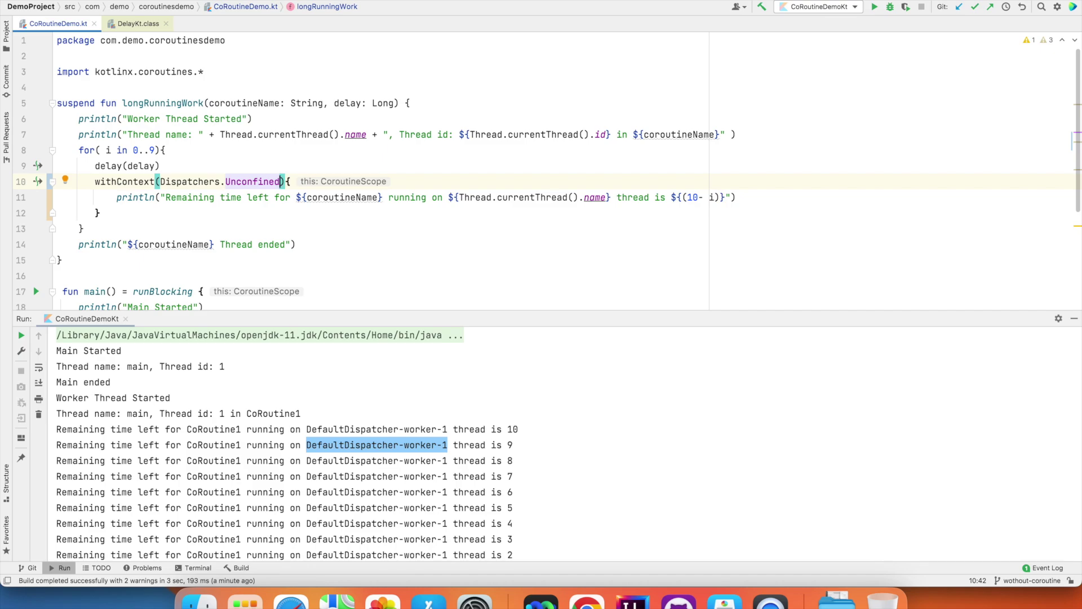
pyautogui.click(875, 7)
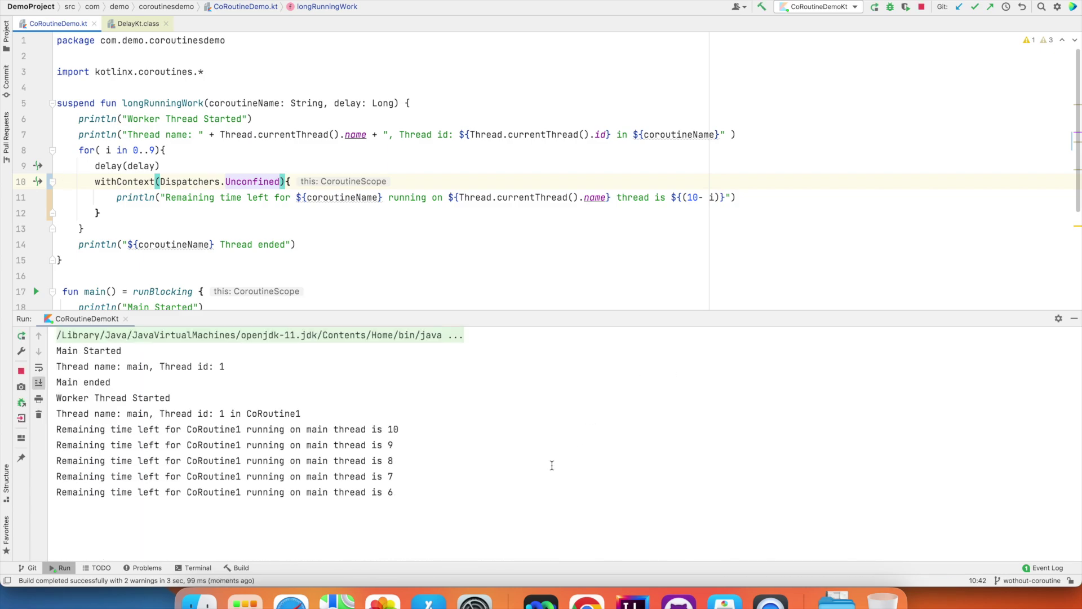
pyautogui.doubleClick(317, 428)
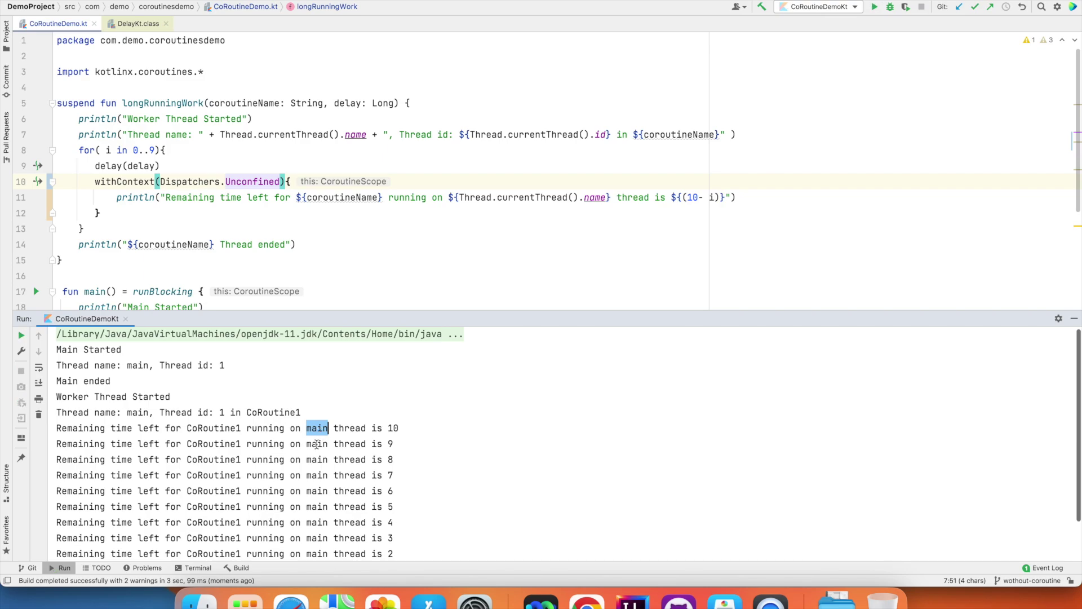
pyautogui.doubleClick(317, 443)
pyautogui.tripleClick(317, 460)
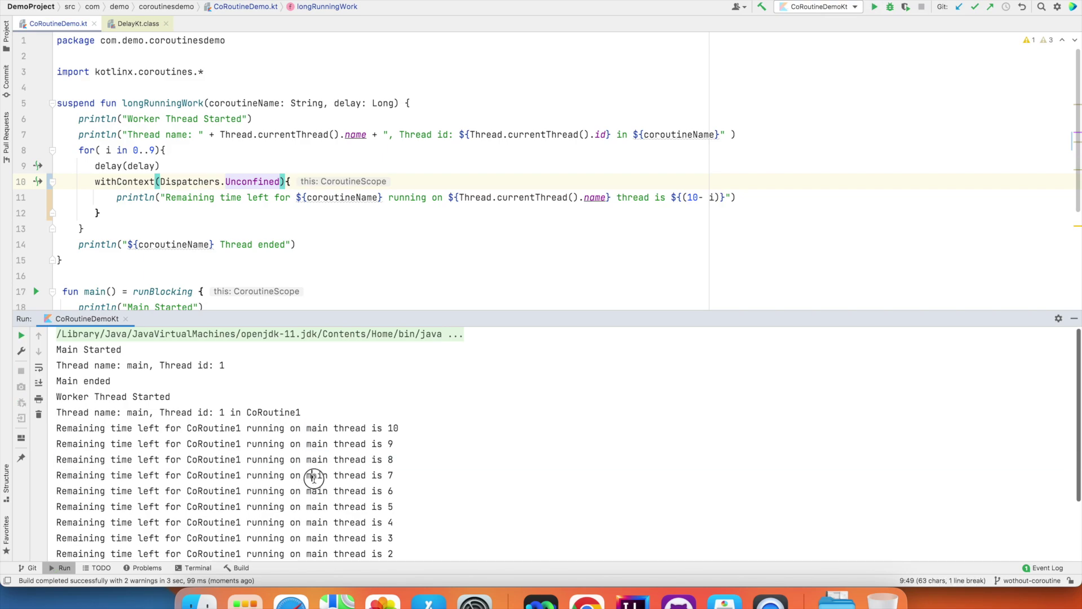
pyautogui.doubleClick(318, 474)
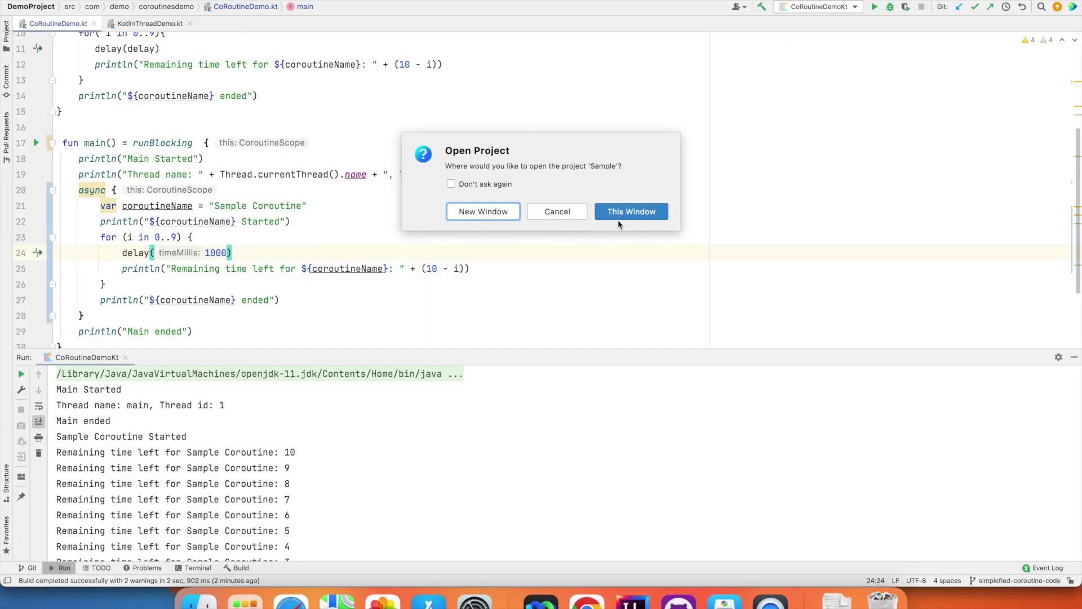
# Step: Open Sample in this window and mark the unresolved async, runBlocking, delay and kotlinx references
pyautogui.click(626, 211)
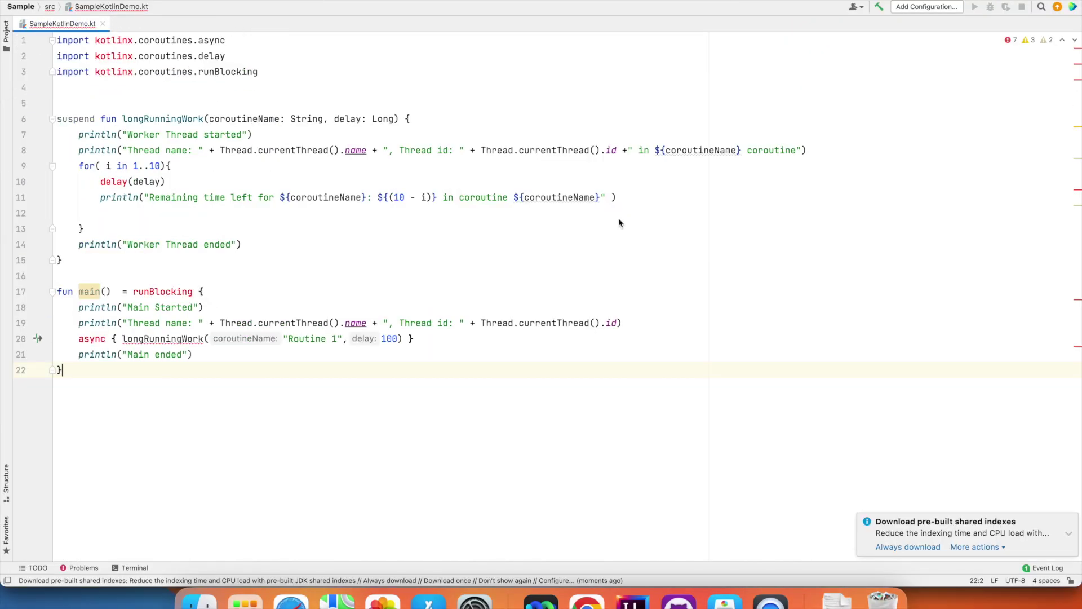
pyautogui.click(1072, 532)
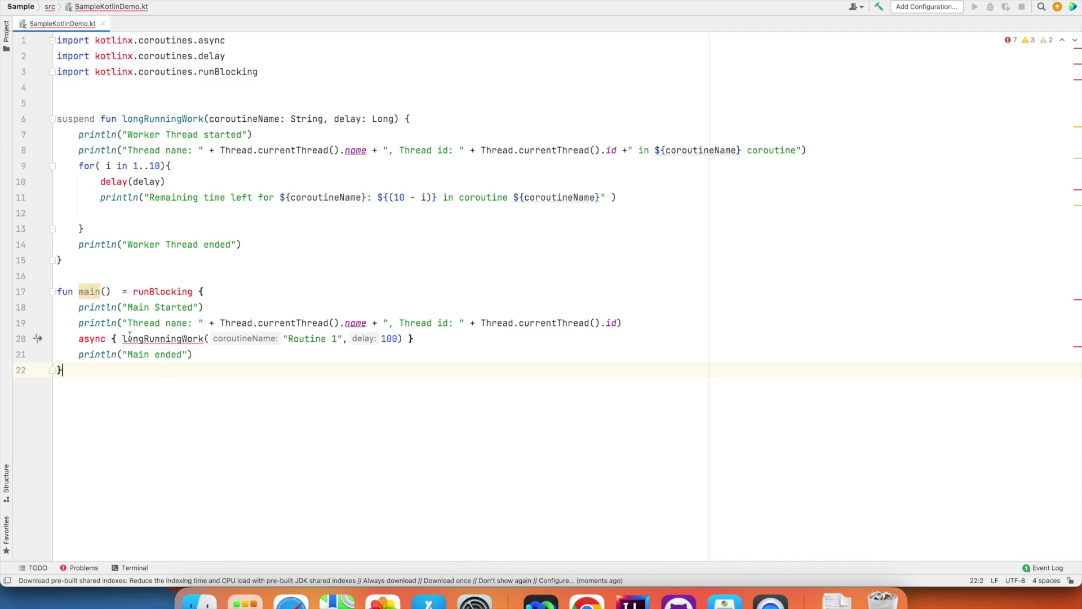
pyautogui.doubleClick(89, 338)
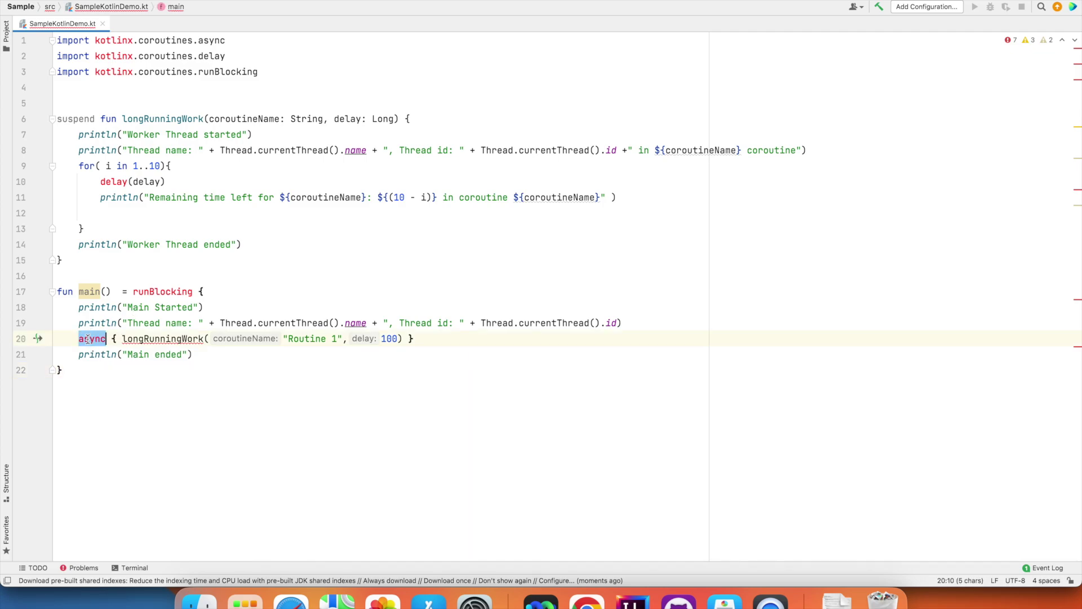
pyautogui.doubleClick(163, 291)
pyautogui.doubleClick(113, 181)
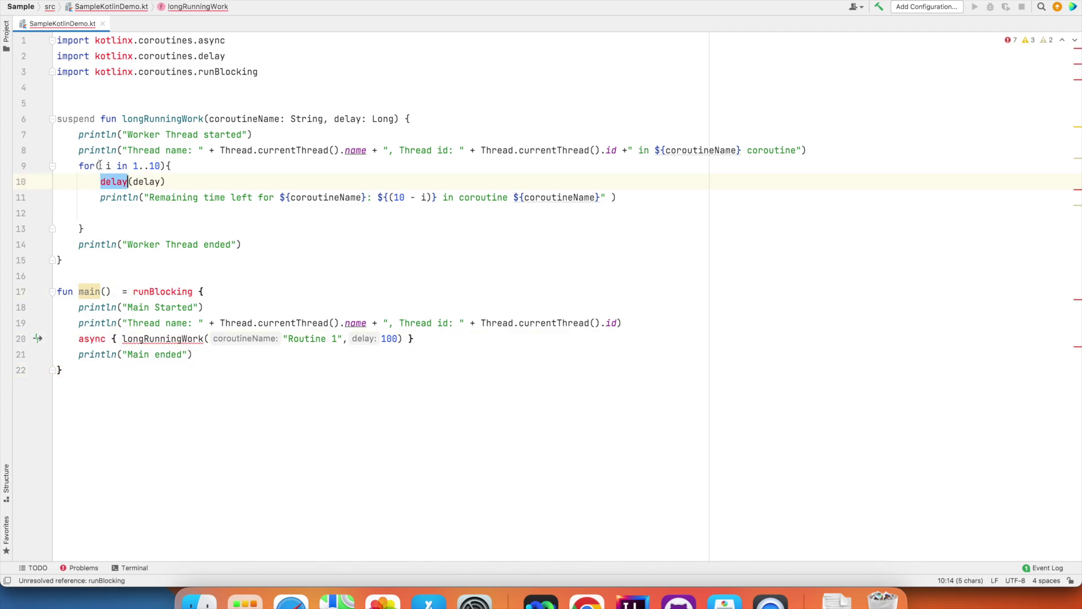
pyautogui.doubleClick(113, 40)
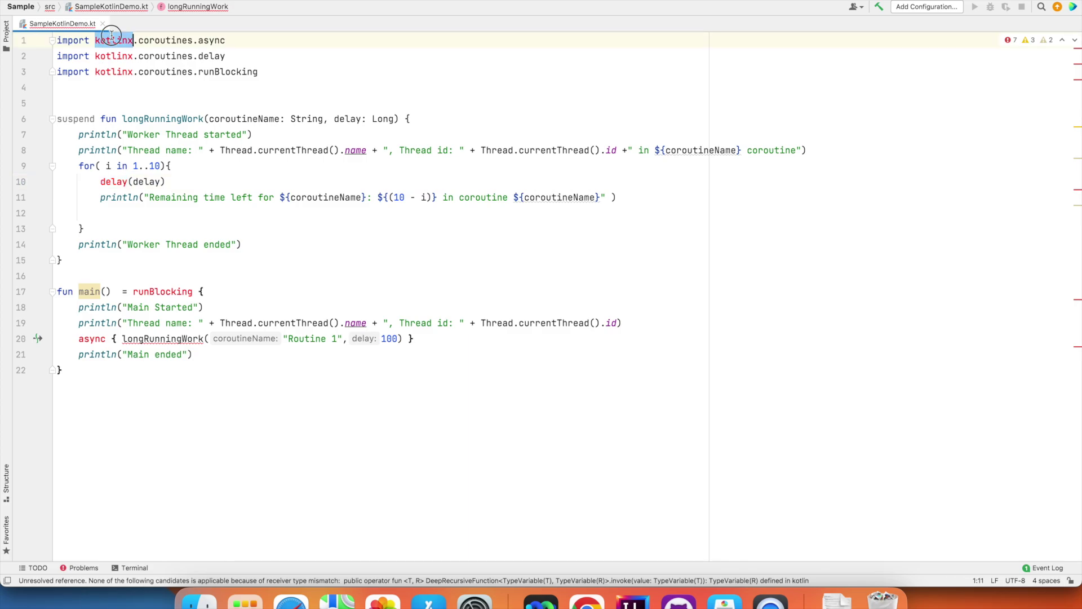
pyautogui.doubleClick(113, 71)
# Step: Mark the kotlinx.coroutines import parts, show the project tree, and select the three imports
pyautogui.doubleClick(110, 40)
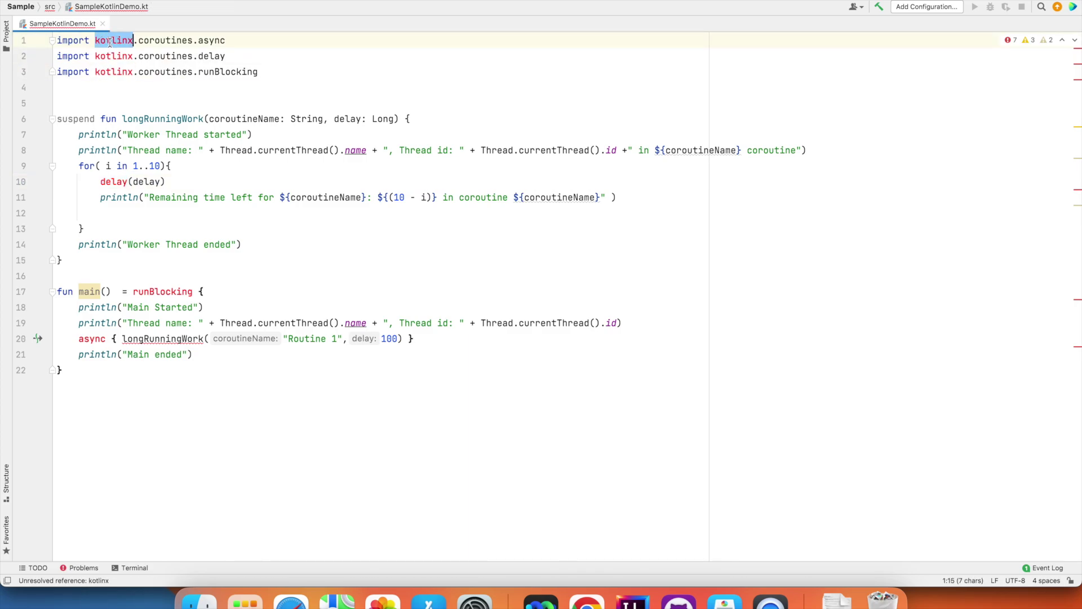
pyautogui.doubleClick(109, 56)
pyautogui.doubleClick(165, 56)
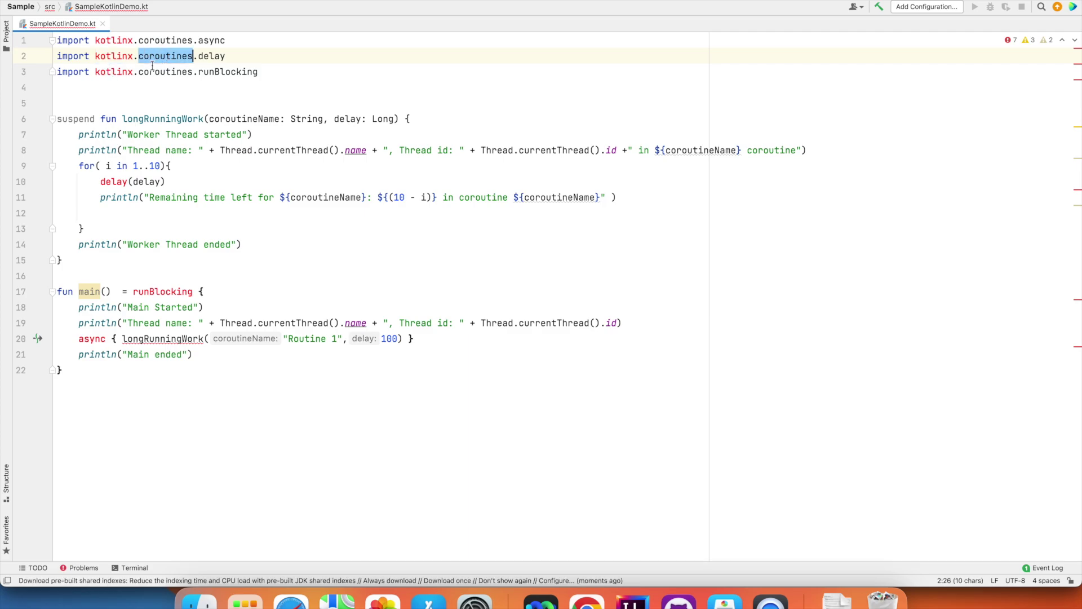
pyautogui.doubleClick(165, 71)
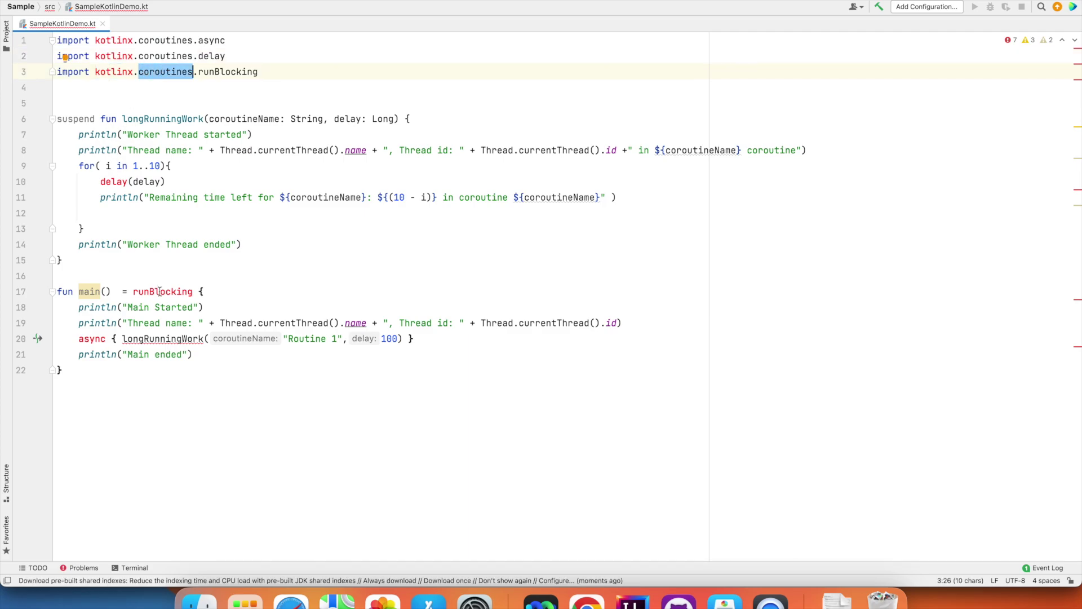
pyautogui.doubleClick(158, 292)
pyautogui.doubleClick(85, 339)
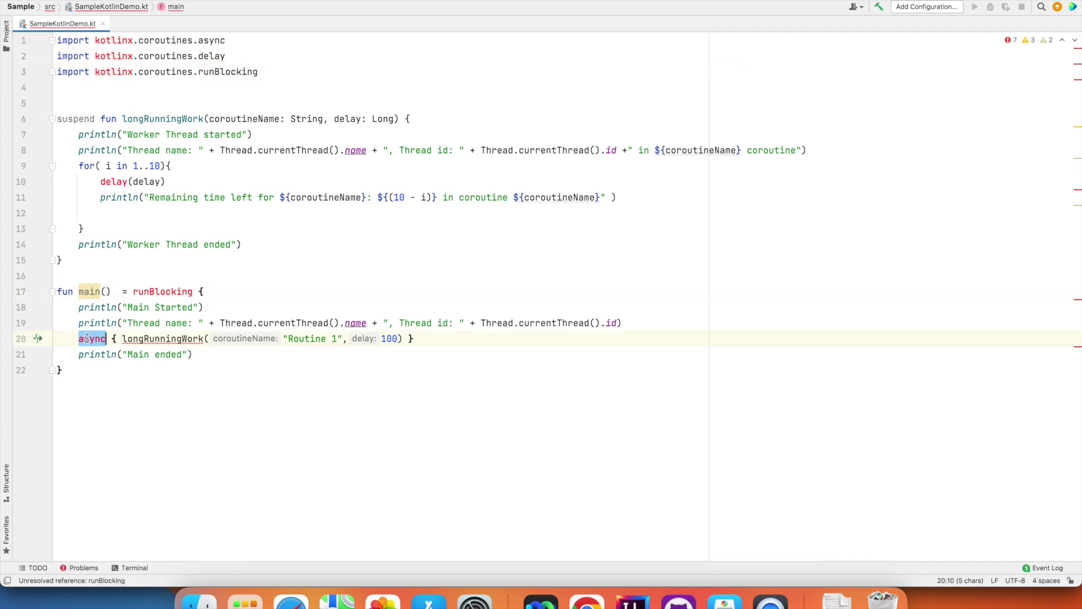
pyautogui.press('super+1')
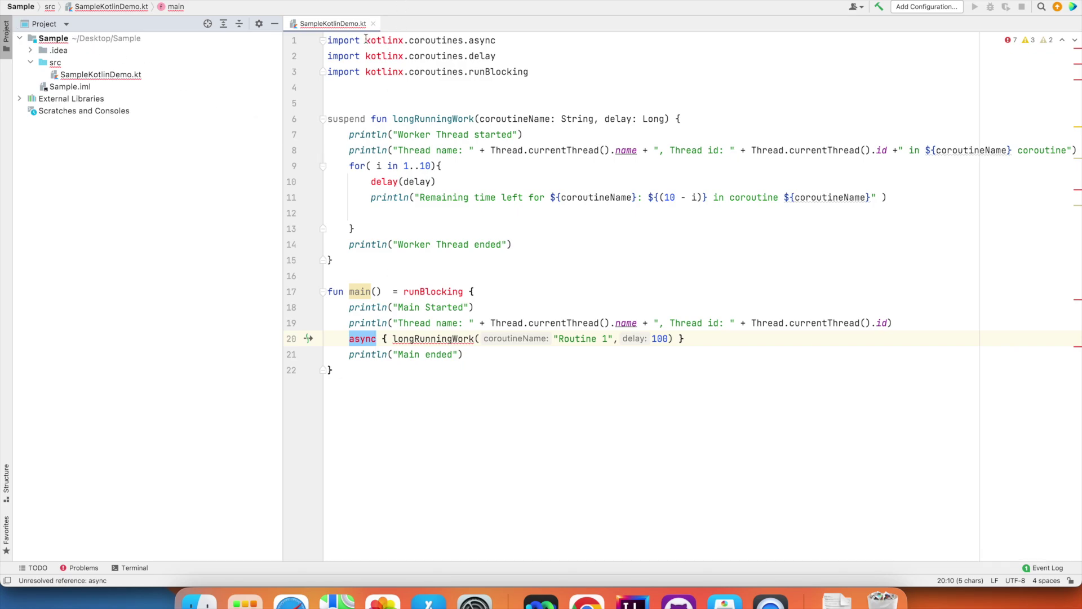
pyautogui.moveTo(366, 40); pyautogui.dragTo(571, 68)
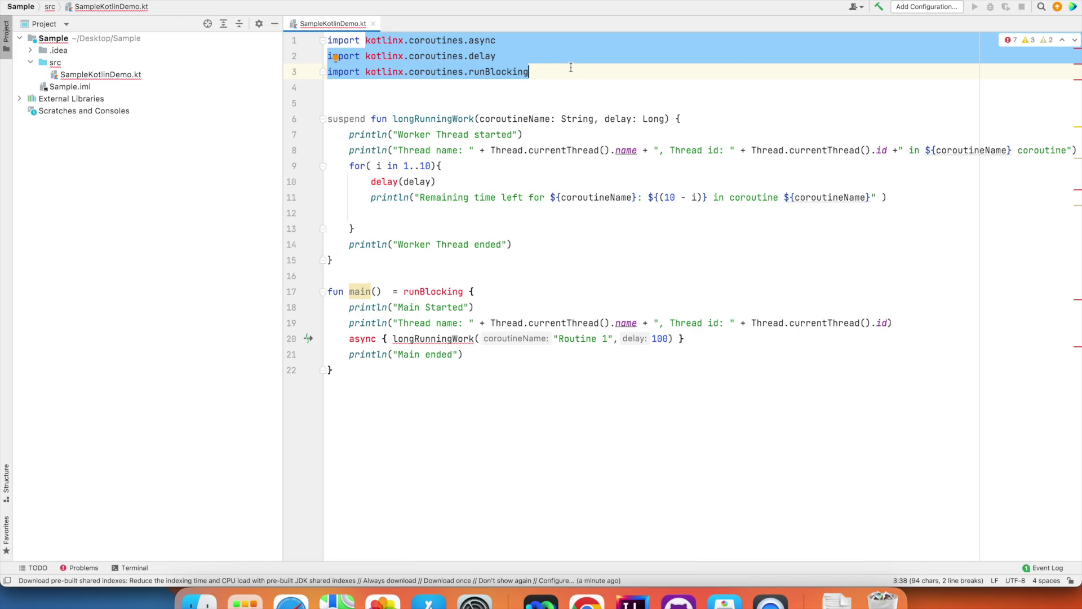
# Step: Add kotlinx-coroutines-swt:1.0.0 from Maven as a Sample library in Module Settings and apply it
pyautogui.click(52, 38)
pyautogui.rightClick(53, 38)
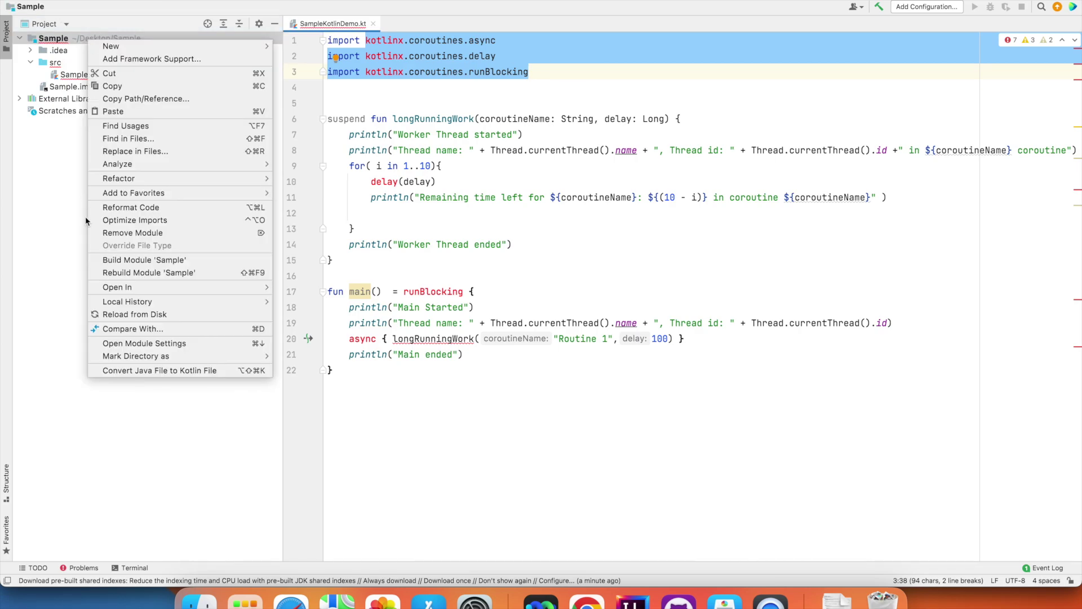
pyautogui.click(139, 344)
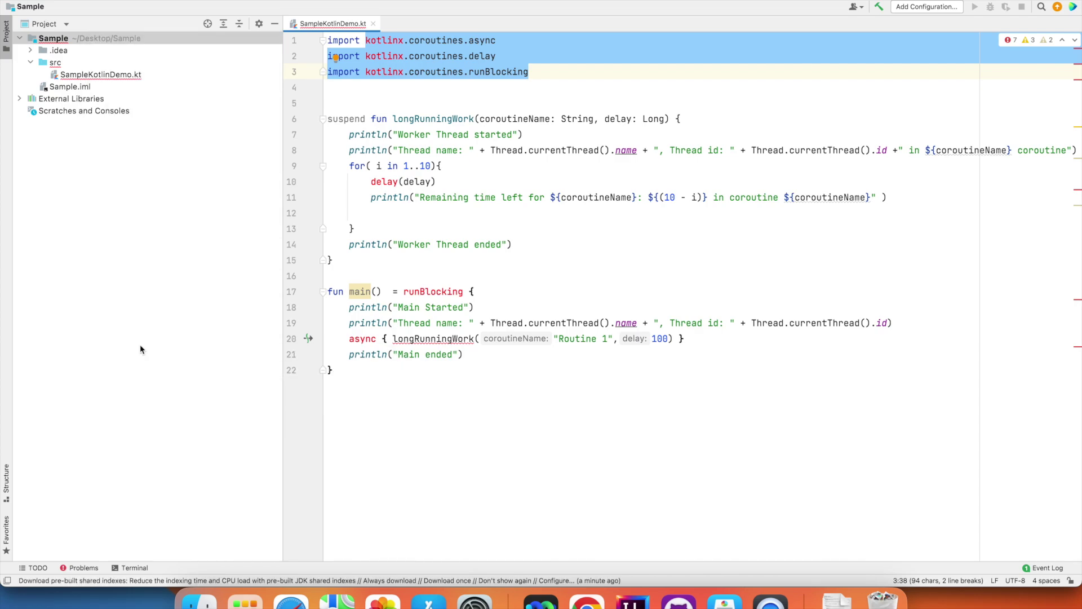
pyautogui.click(290, 112)
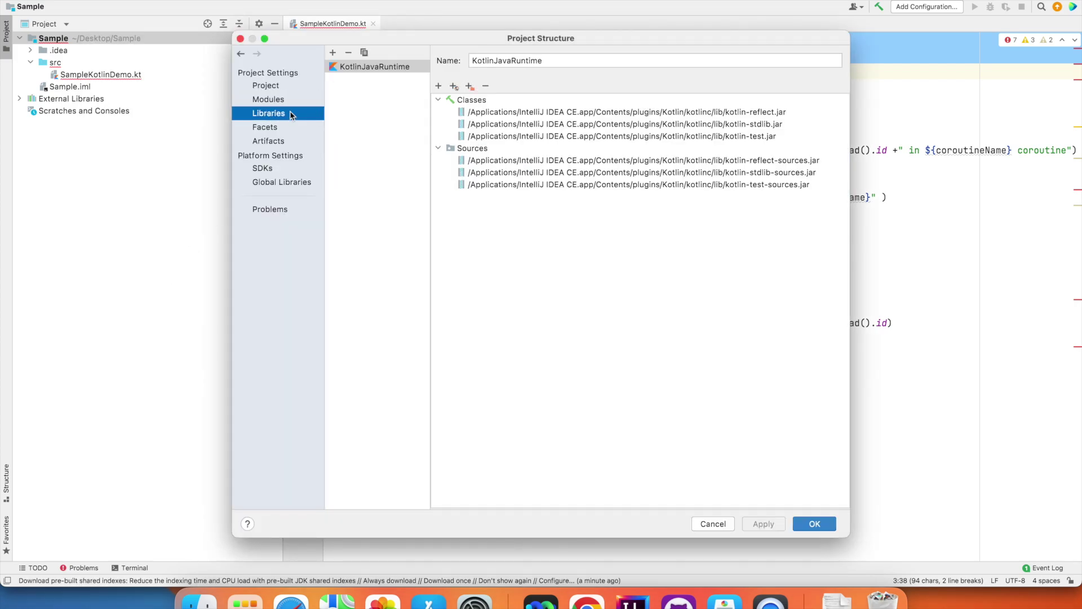
pyautogui.click(331, 53)
pyautogui.click(356, 82)
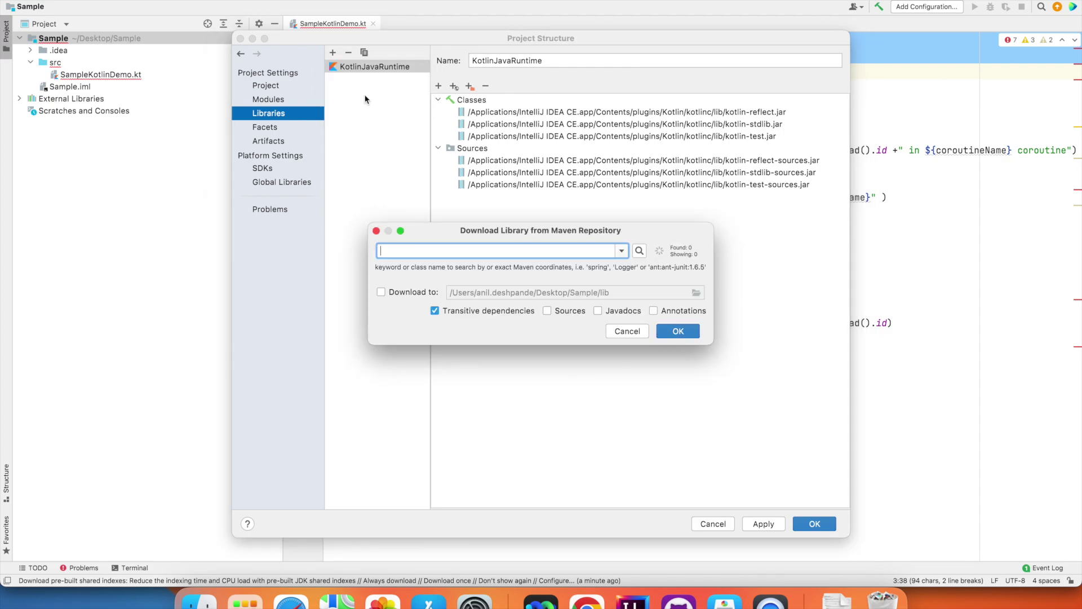
pyautogui.write('kotlinx.')
pyautogui.write('coroutine')
pyautogui.click(639, 251)
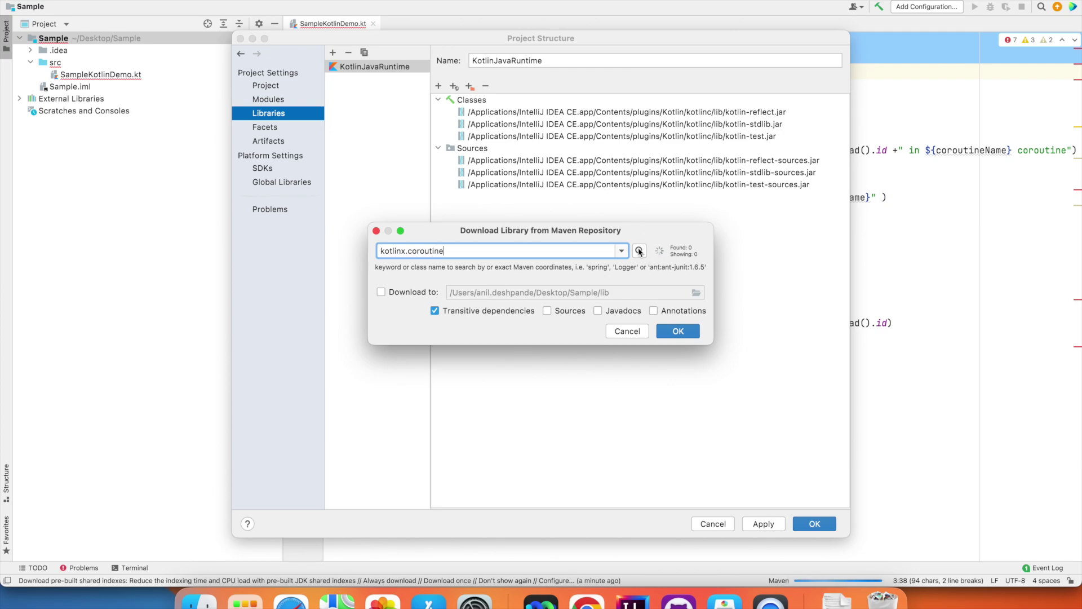
pyautogui.click(680, 332)
pyautogui.click(685, 306)
pyautogui.click(763, 523)
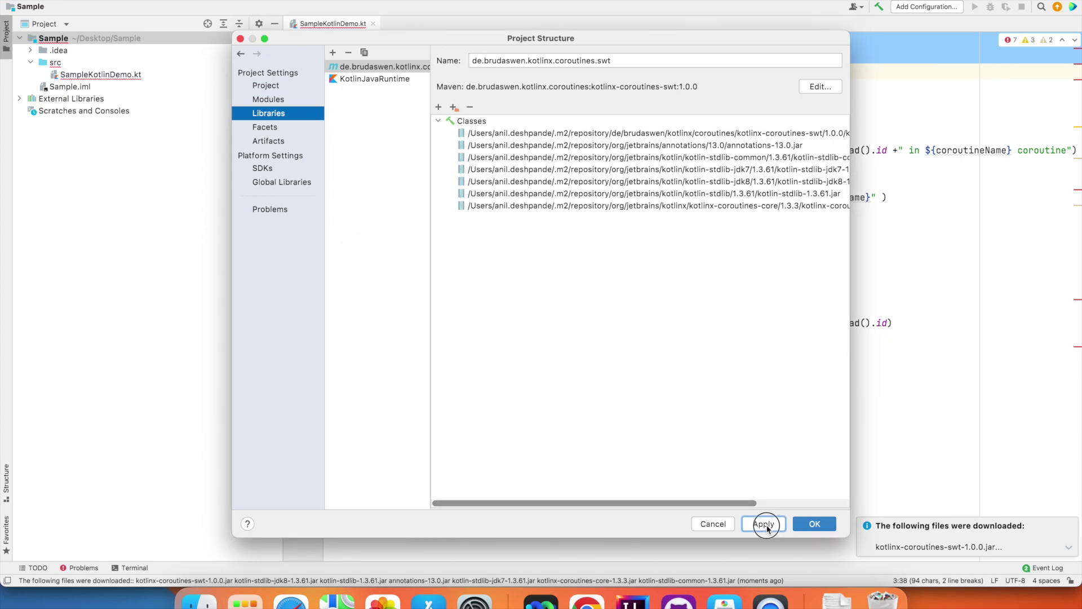
# Step: Close Project Structure, confirm the coroutine imports now resolve, and hide the Project tree
pyautogui.click(815, 523)
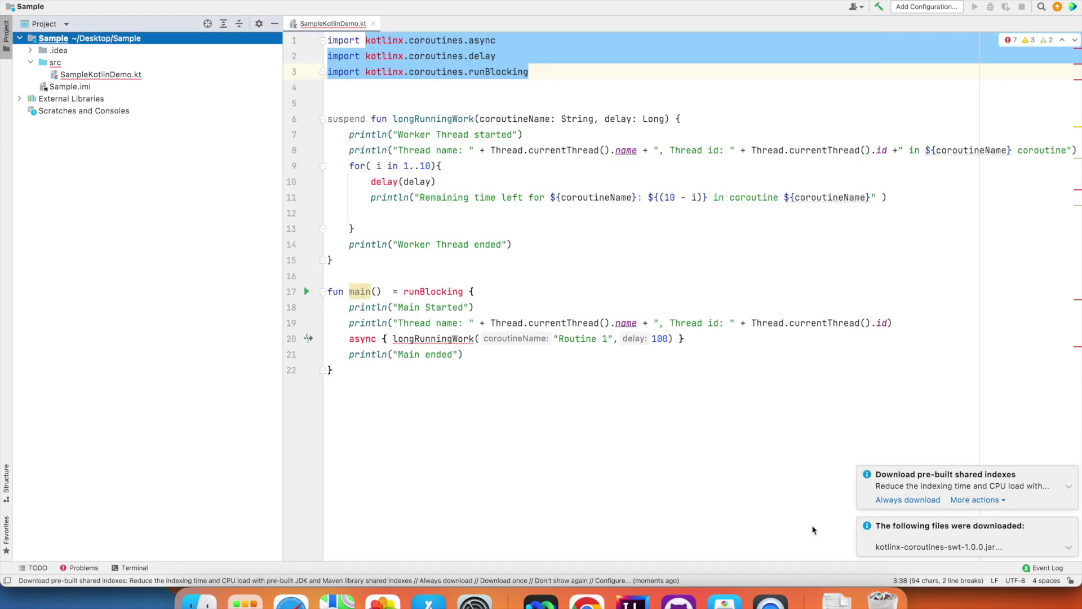
pyautogui.click(362, 339)
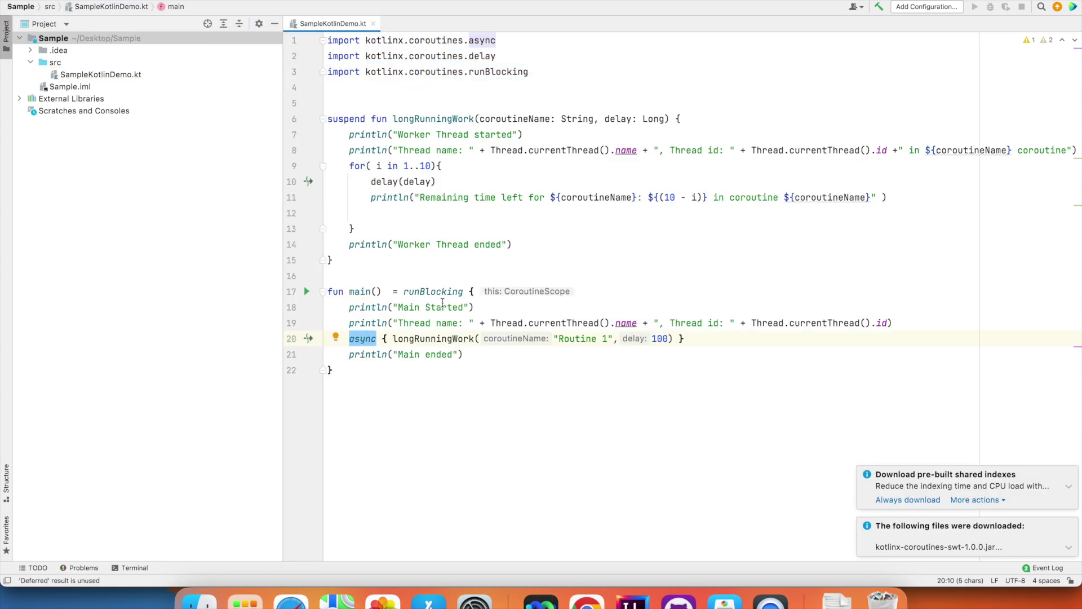
pyautogui.click(6, 28)
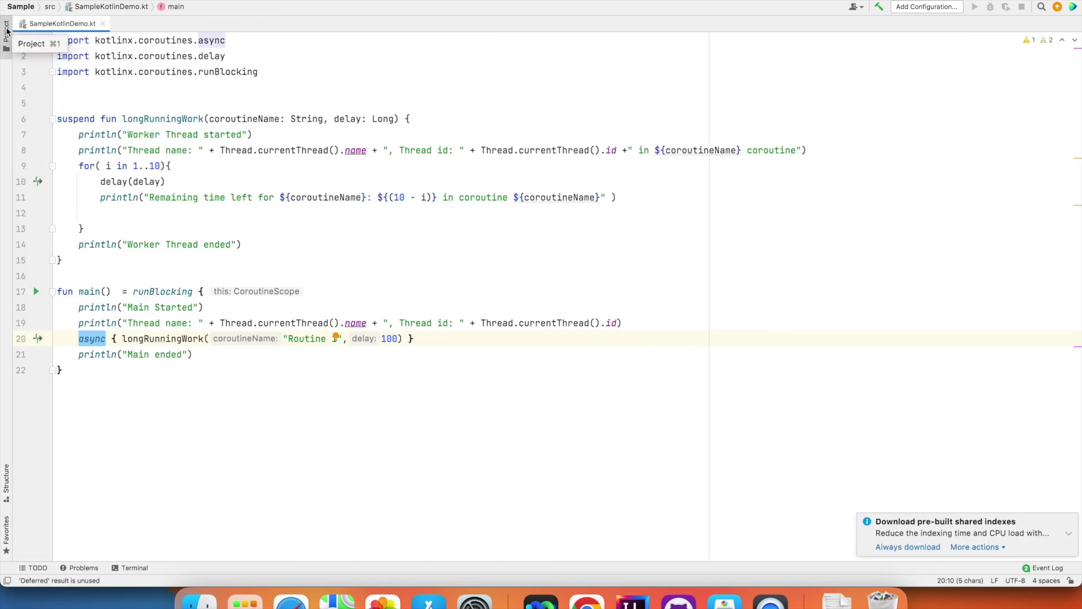